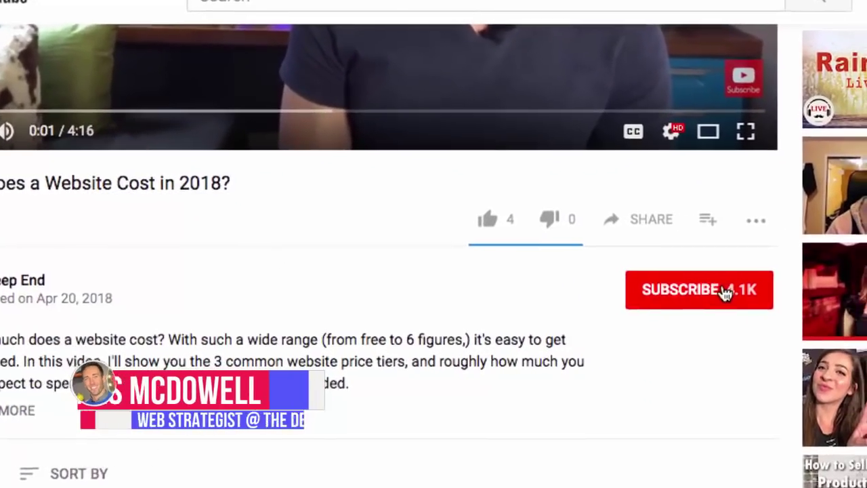
pyautogui.click(776, 307)
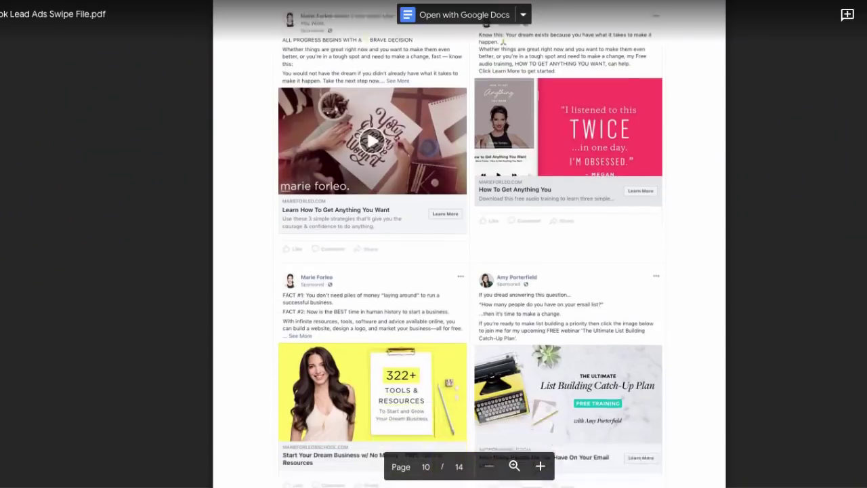
pyautogui.scroll(-2, 471, 203)
pyautogui.scroll(-7, 471, 244)
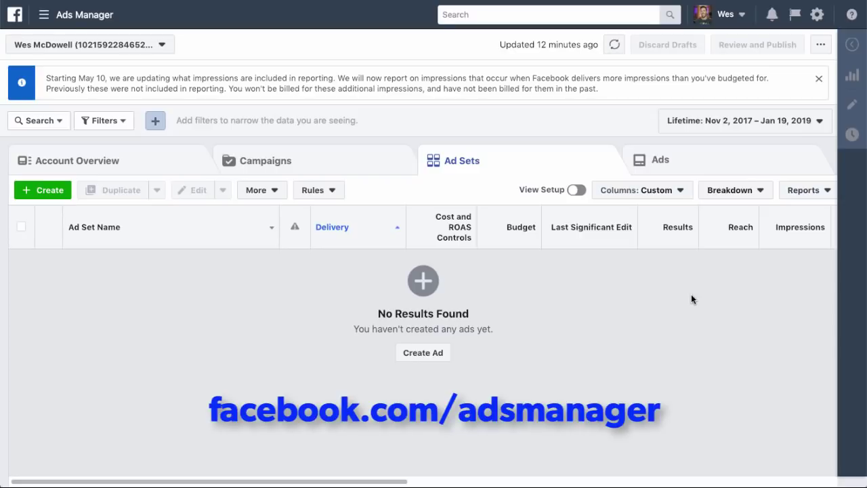
# Dismiss the impressions reporting notice and create a new ad campaign with the Lead generation objective.
pyautogui.click(818, 77)
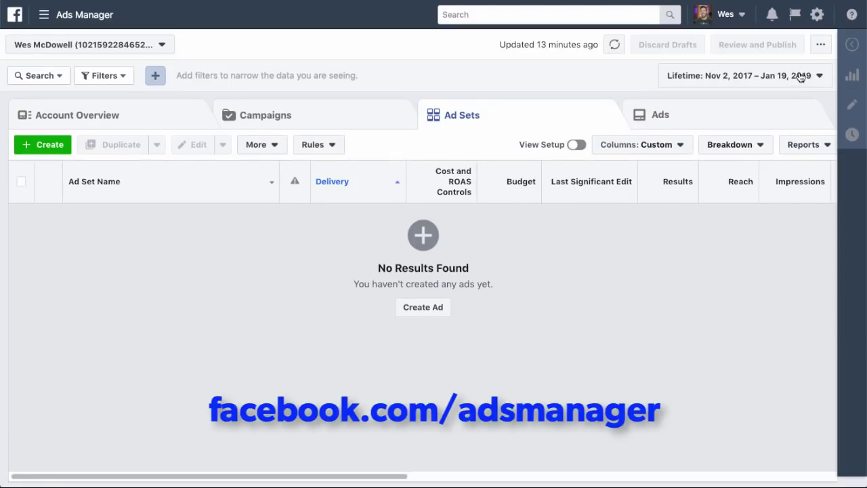
pyautogui.click(47, 148)
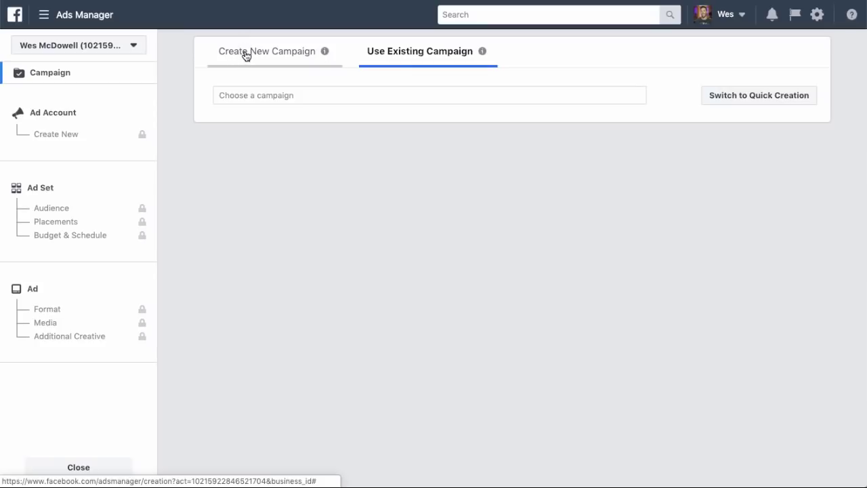
pyautogui.click(245, 54)
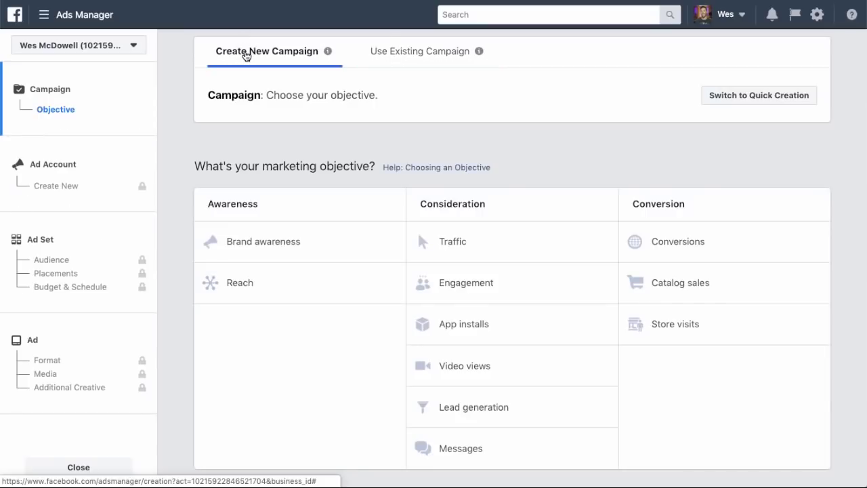
pyautogui.click(473, 409)
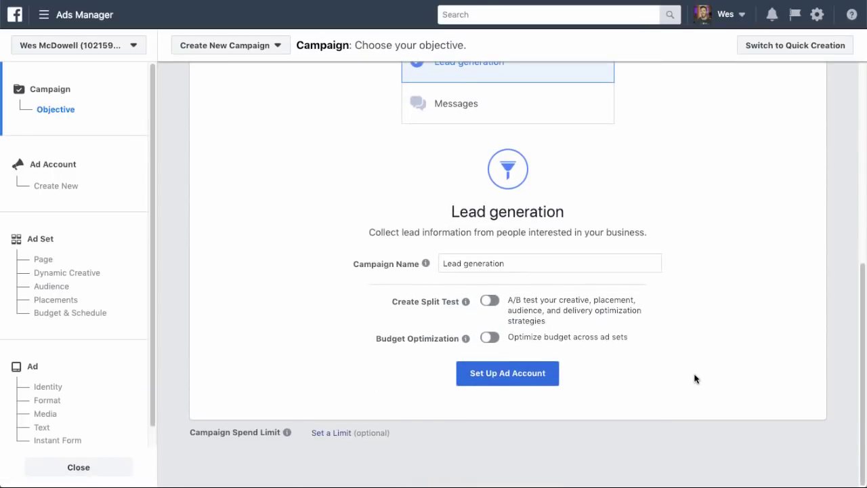
# Keep the campaign name Lead generation and complete the ad account setup with United States, US Dollars and America/Chicago.
pyautogui.moveTo(505, 263)
pyautogui.click(509, 376)
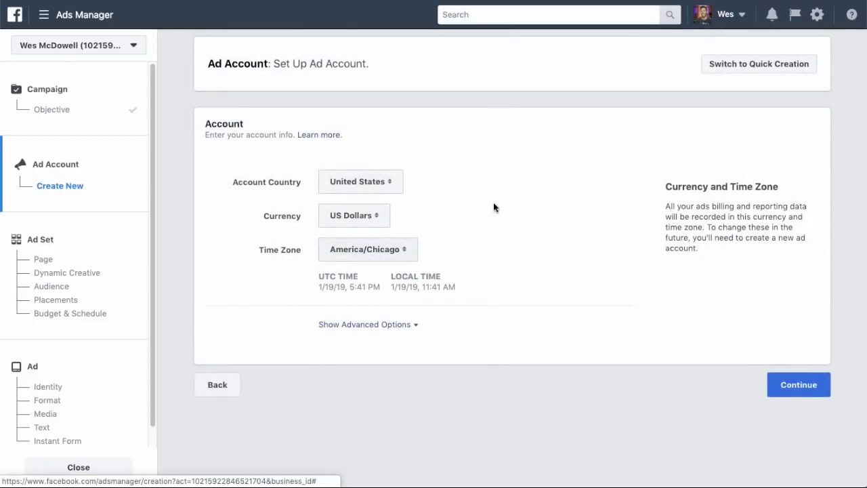
pyautogui.click(804, 387)
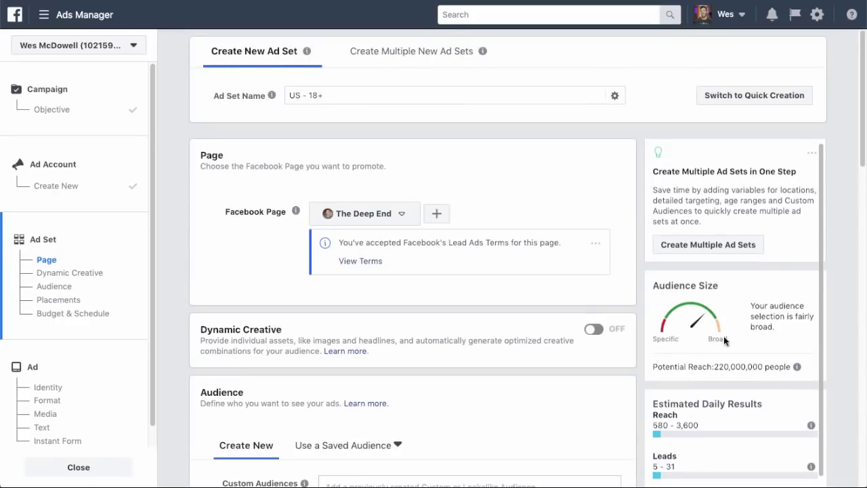
# Review Facebook's Lead Ads Terms for The Deep End page and return to the ad set.
pyautogui.scroll(-1, 392, 217)
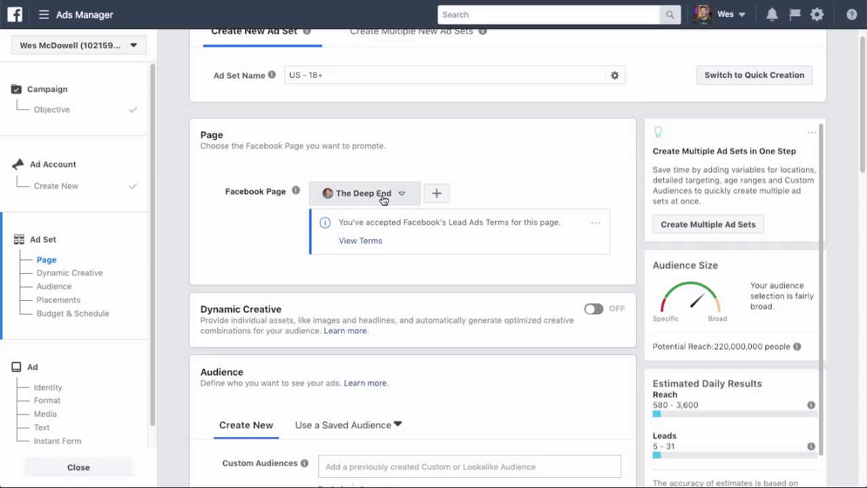
pyautogui.scroll(-1, 382, 203)
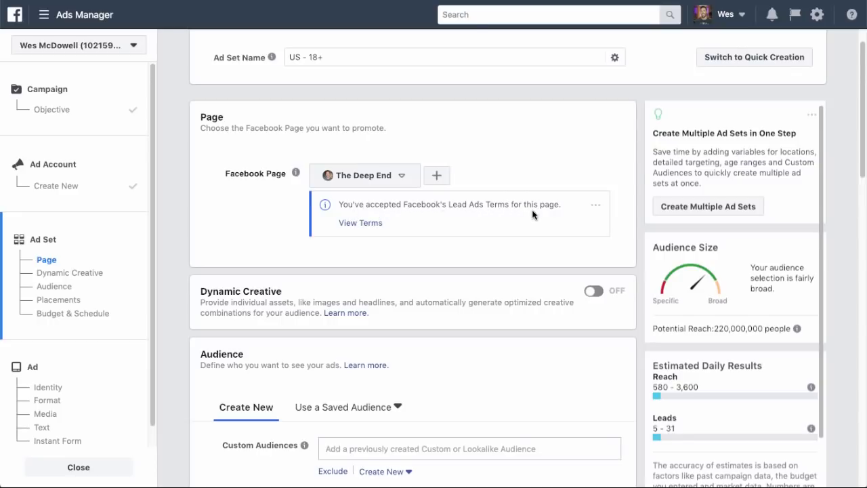
pyautogui.click(352, 229)
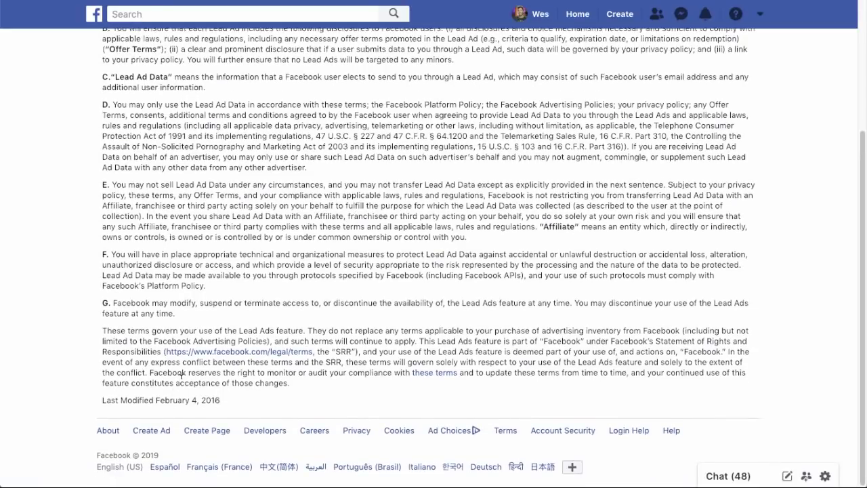
pyautogui.scroll(3, 180, 381)
pyautogui.scroll(2, 180, 382)
pyautogui.hotkey('ctrl', 'w')
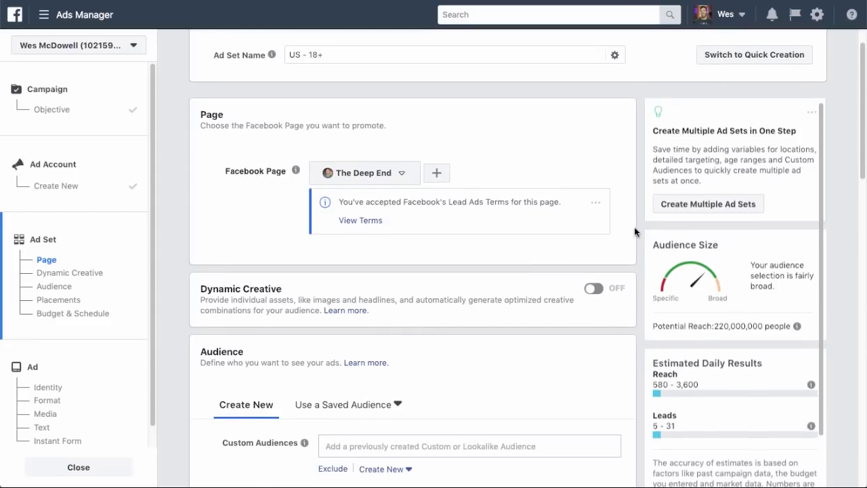
# Turn on Dynamic Creative for the ad set and accept its explanatory dialog.
pyautogui.scroll(-1, 635, 232)
pyautogui.scroll(-1, 635, 231)
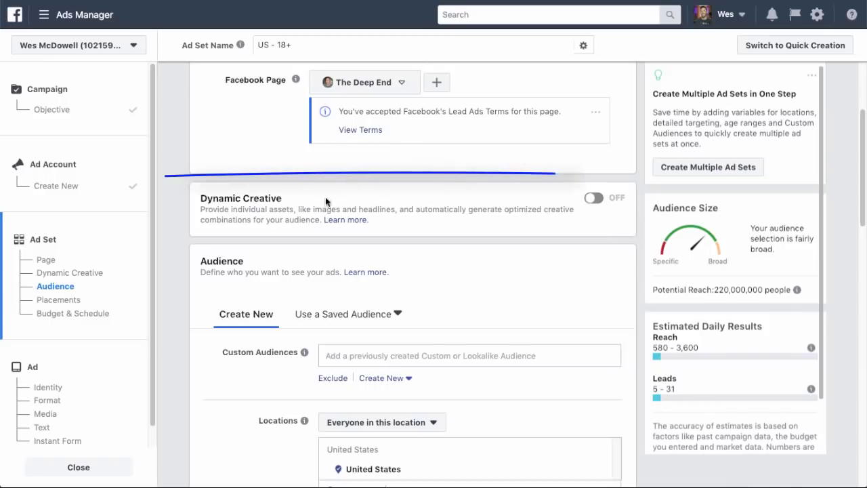
pyautogui.click(594, 197)
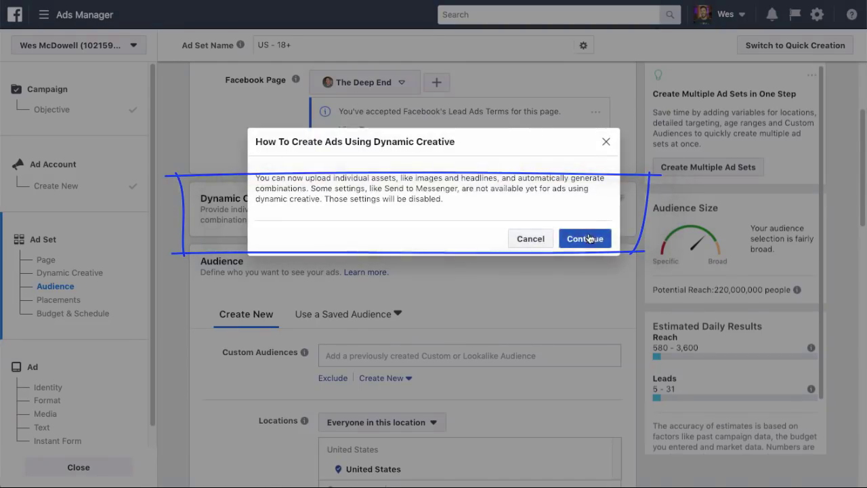
pyautogui.click(585, 238)
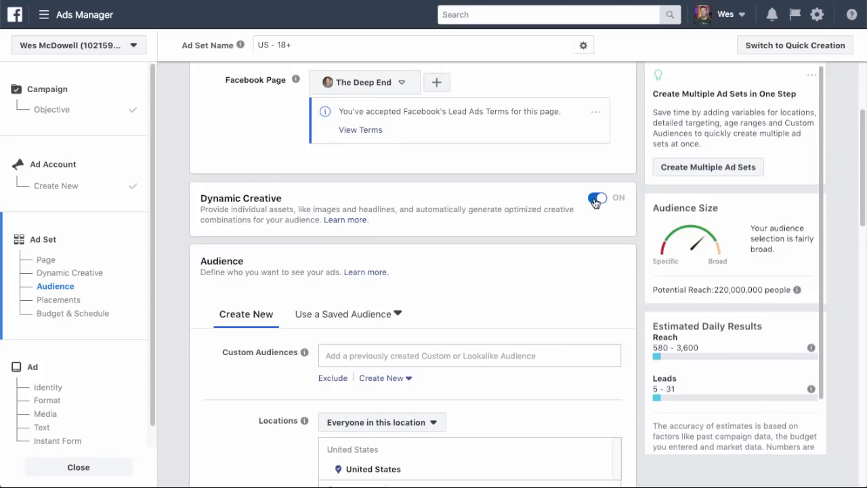
# Try adding the country Canada to the audience's included locations and remove it again.
pyautogui.scroll(-2, 595, 201)
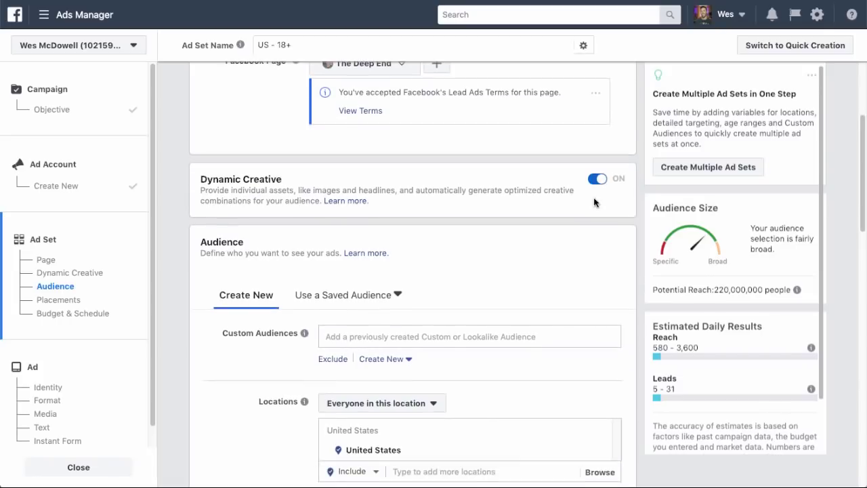
pyautogui.scroll(-1, 594, 202)
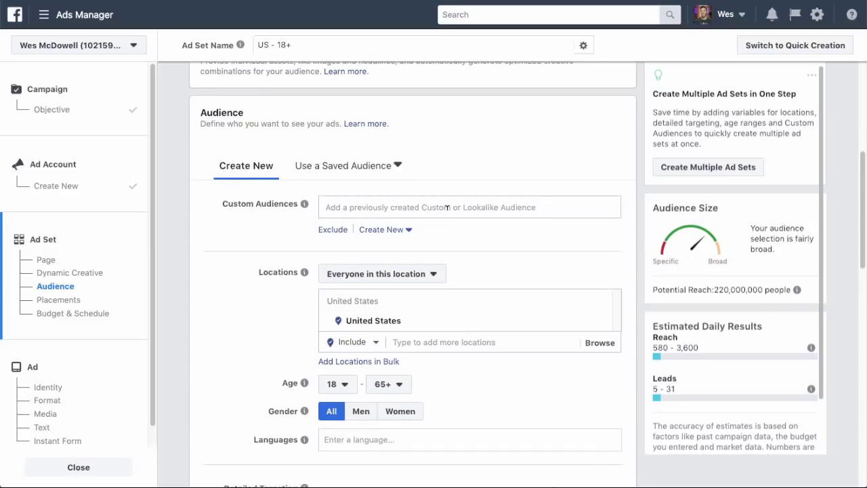
pyautogui.scroll(-1, 447, 214)
pyautogui.scroll(-3, 447, 214)
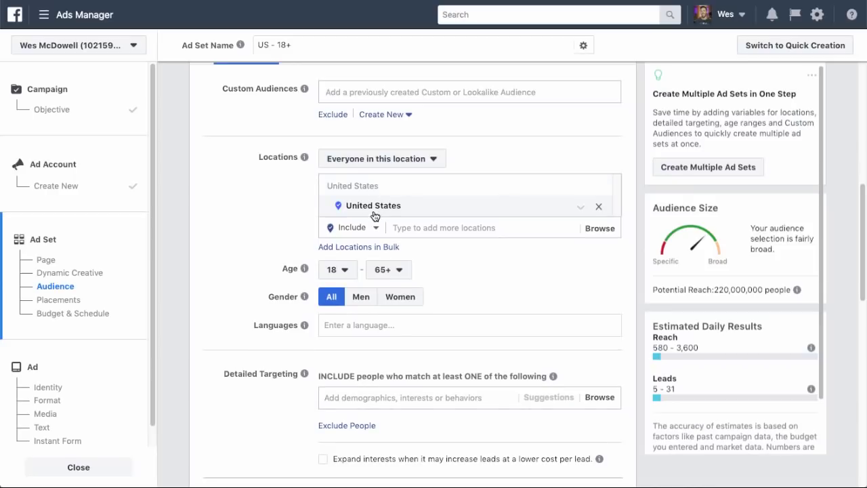
pyautogui.click(441, 227)
pyautogui.write('canada')
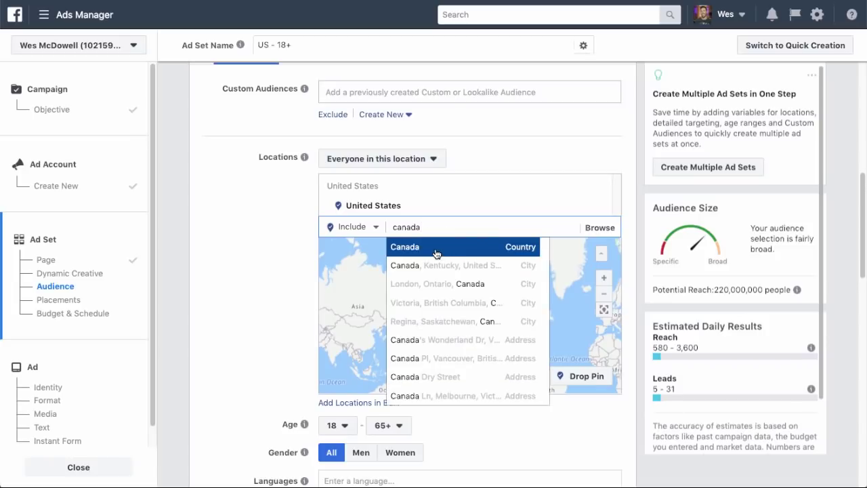
pyautogui.click(437, 252)
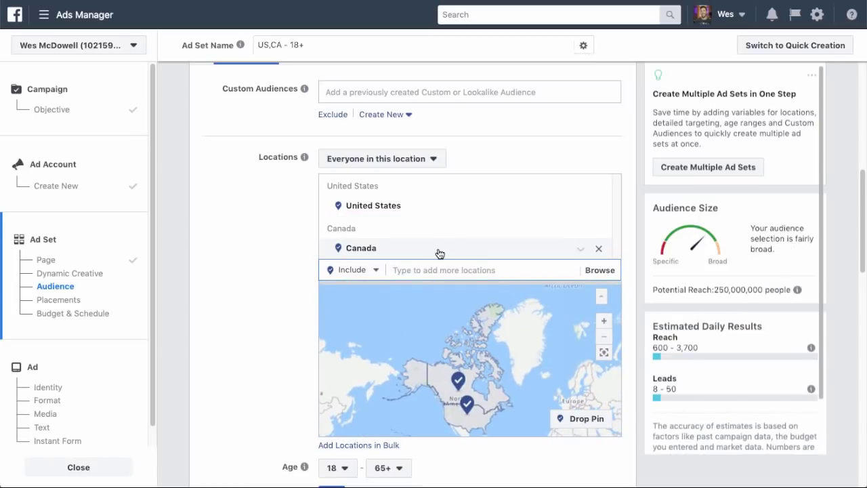
pyautogui.click(597, 250)
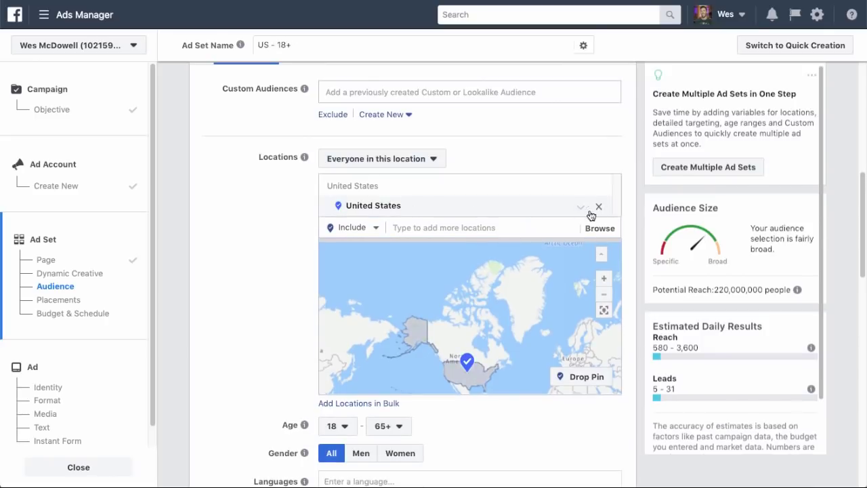
# Replace the audience's United States location with the Denver, DMA market and dismiss the location change notice.
pyautogui.click(471, 227)
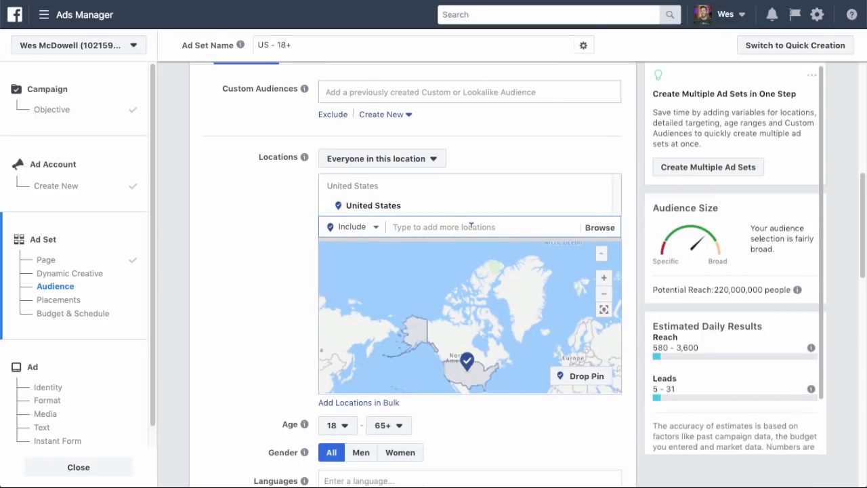
pyautogui.write('denver')
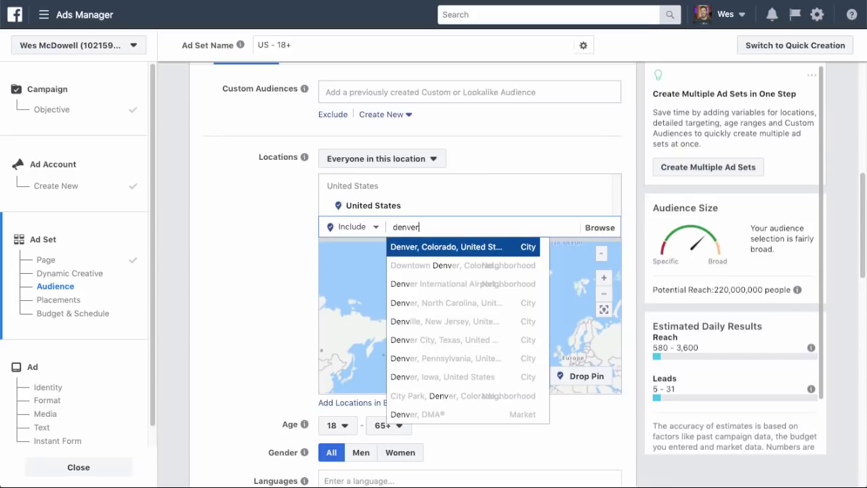
pyautogui.click(459, 242)
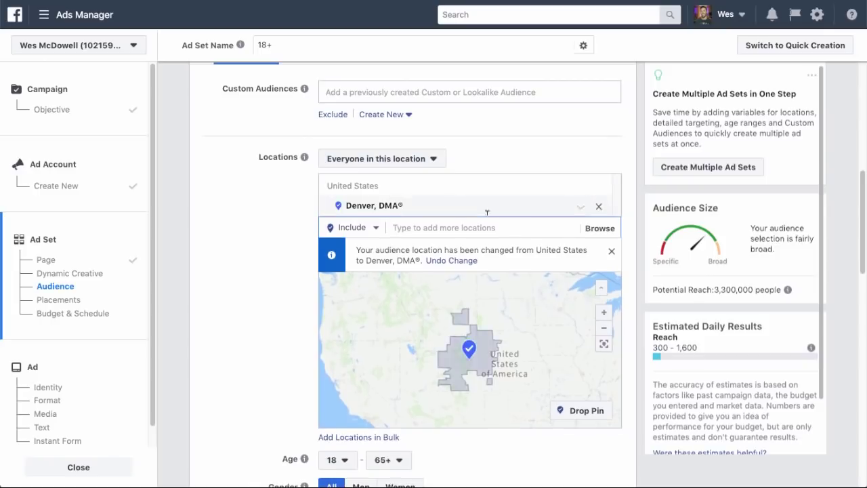
pyautogui.click(613, 252)
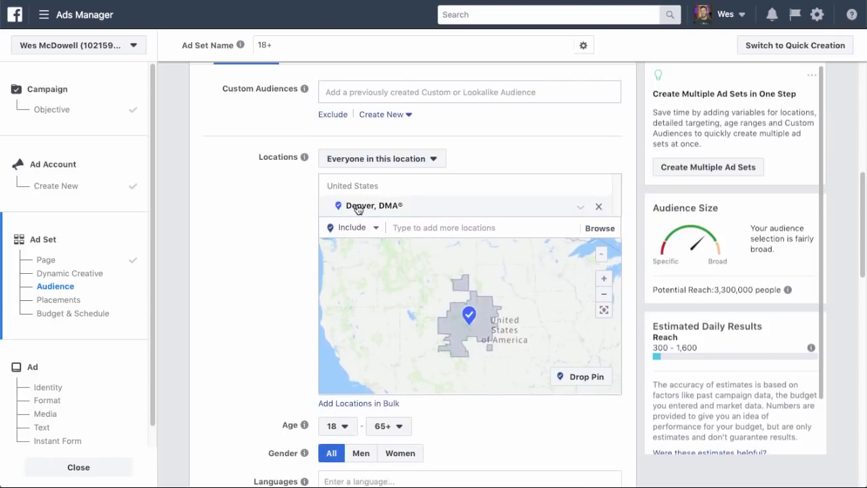
# Set the audience's age range to 25–60.
pyautogui.scroll(-2, 377, 210)
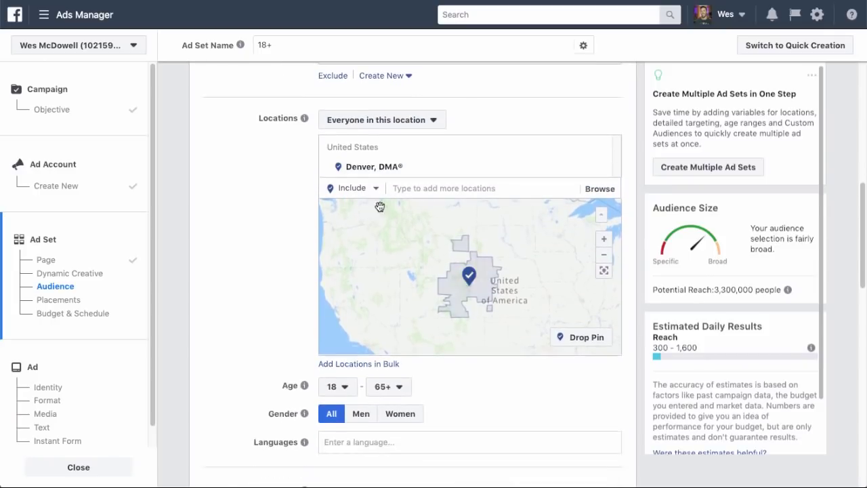
pyautogui.scroll(-4, 381, 207)
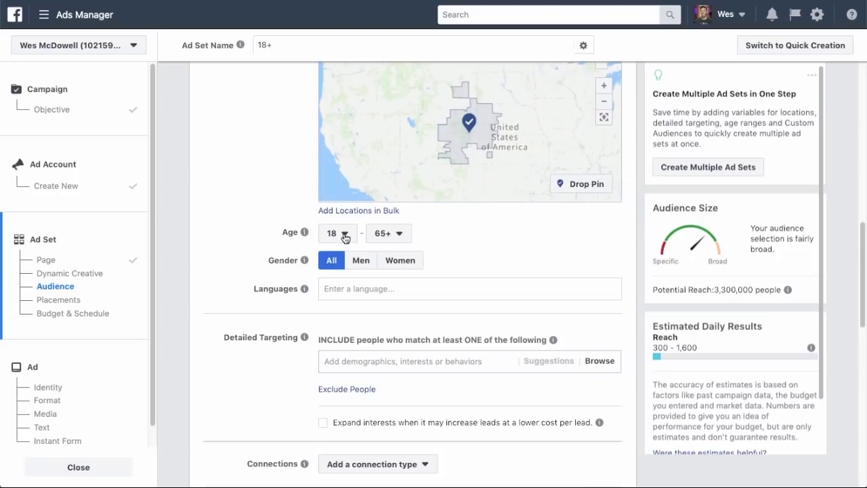
pyautogui.click(344, 234)
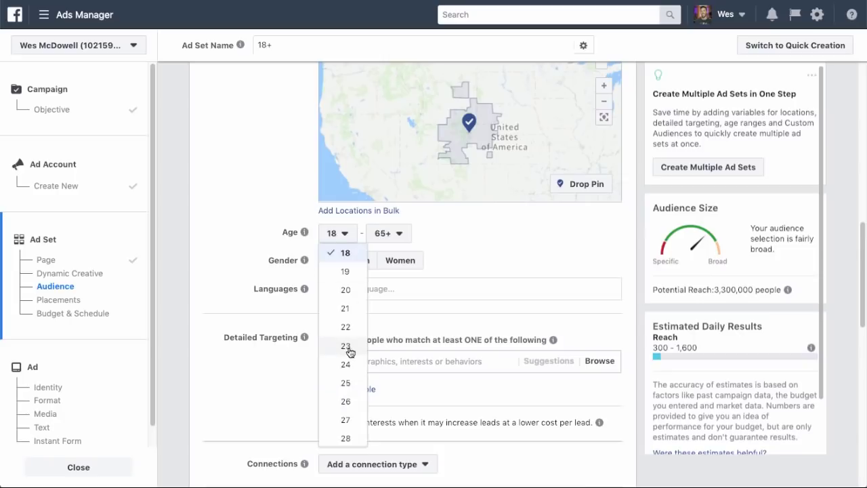
pyautogui.click(347, 383)
pyautogui.click(403, 234)
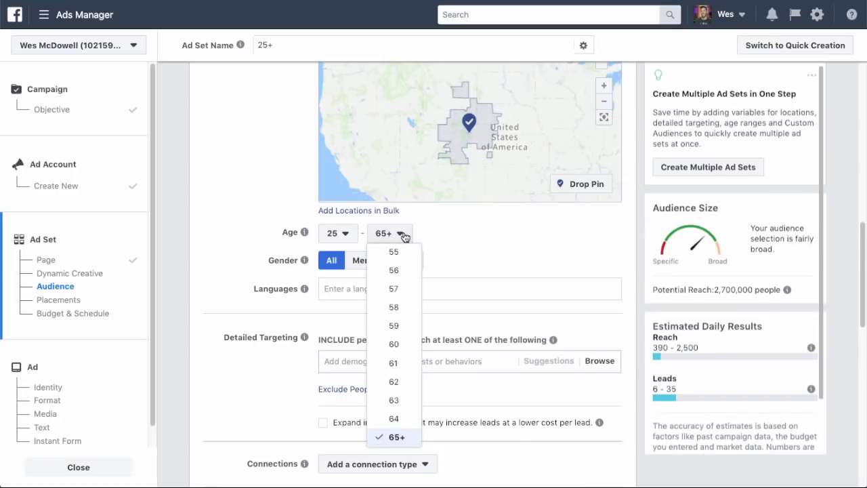
pyautogui.click(395, 344)
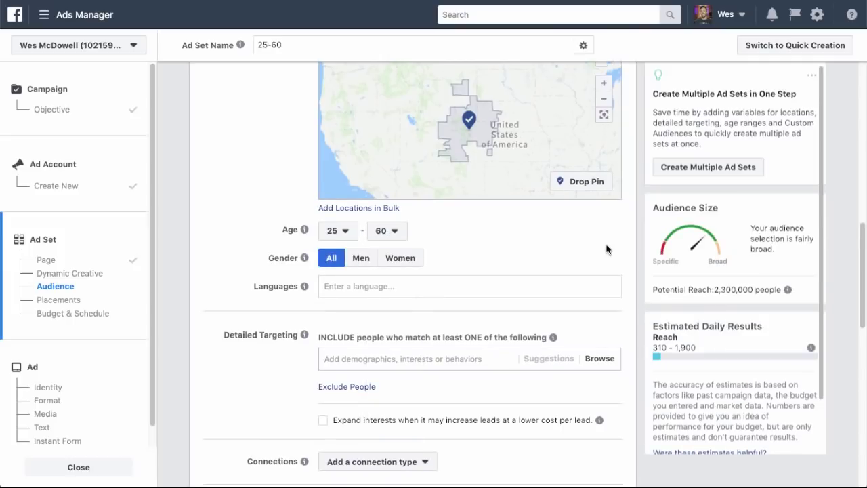
# Include people with the Self-employment interest in the audience's detailed targeting.
pyautogui.scroll(-1, 607, 248)
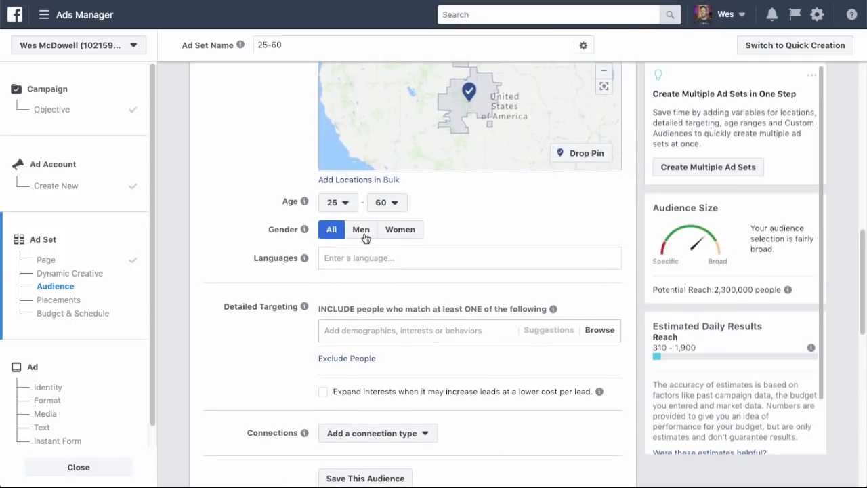
pyautogui.scroll(-1, 359, 238)
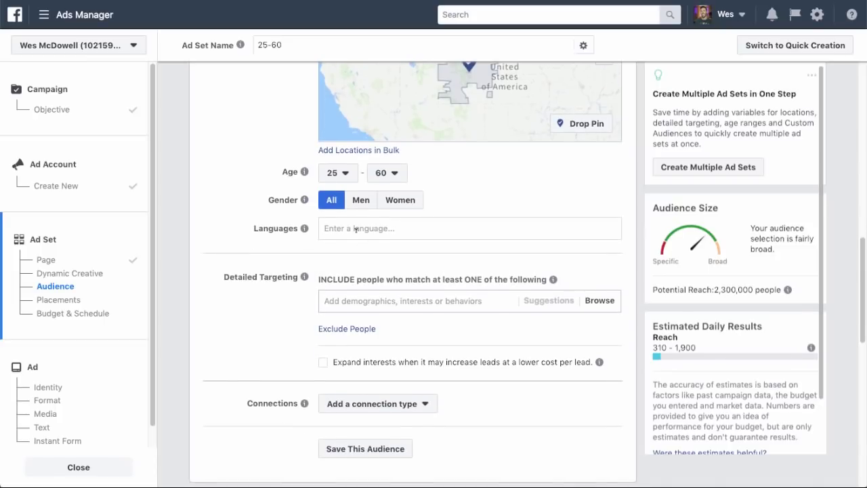
pyautogui.scroll(-2, 356, 230)
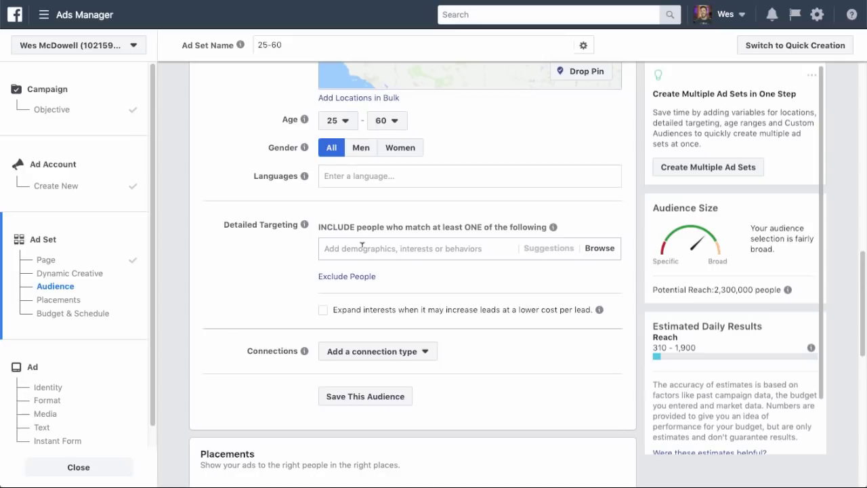
pyautogui.click(365, 245)
pyautogui.click(411, 248)
pyautogui.write('self employ')
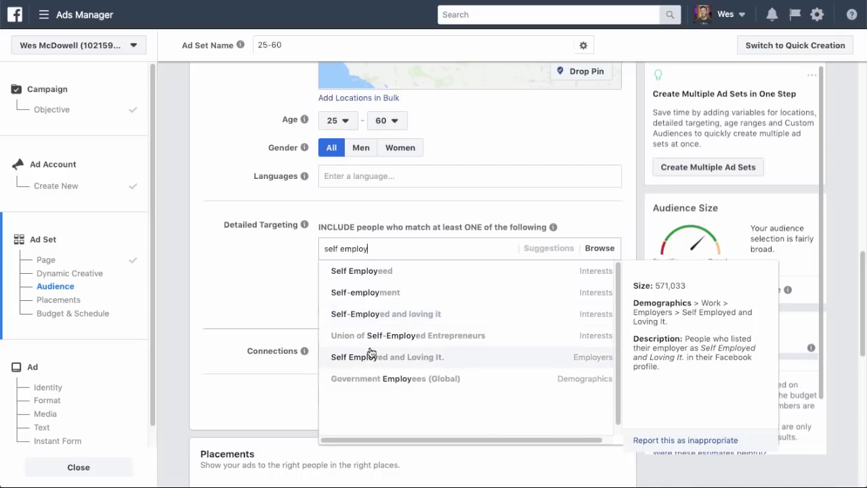
pyautogui.click(359, 298)
pyautogui.click(310, 300)
pyautogui.scroll(-1, 309, 300)
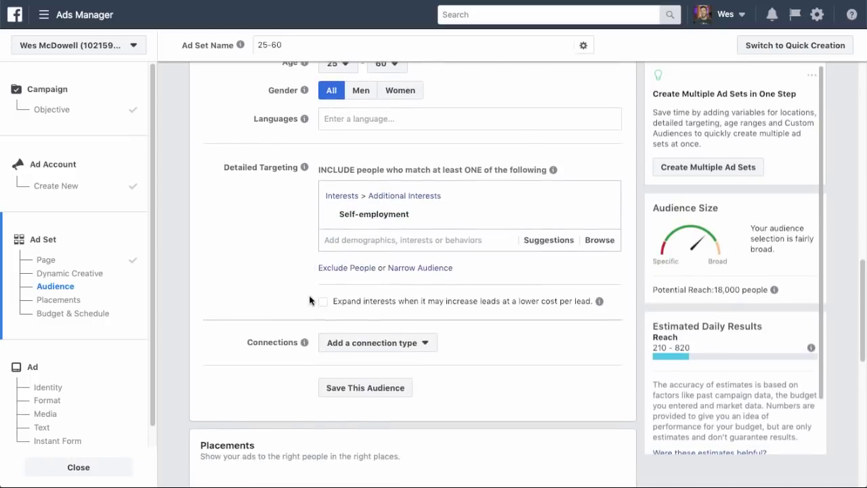
# Keep the automatic placements and the $20.00 daily budget running continuously, and continue to the ad setup.
pyautogui.scroll(-5, 310, 301)
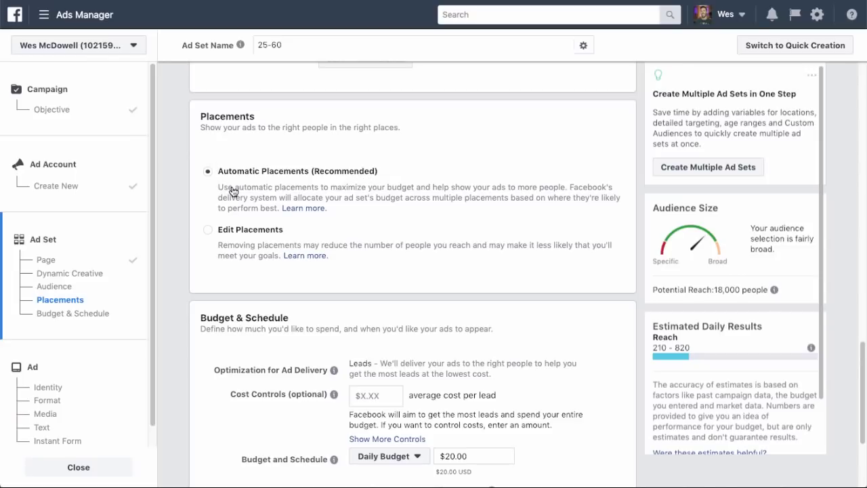
pyautogui.scroll(-5, 345, 198)
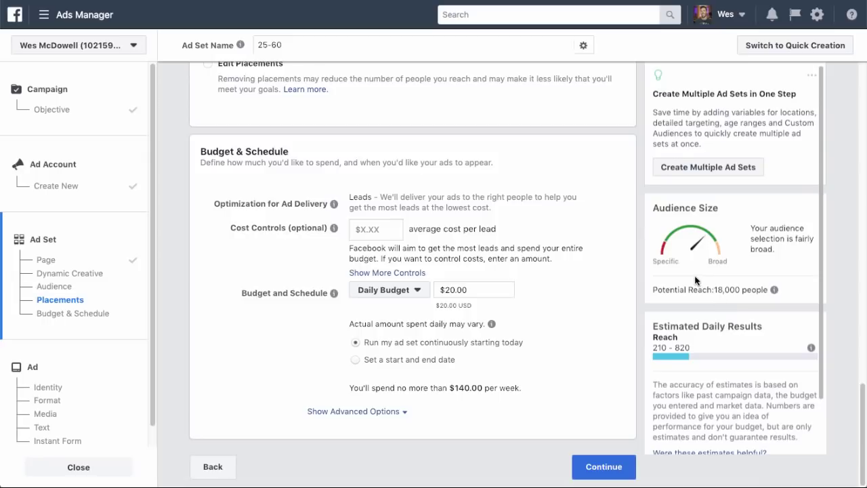
pyautogui.scroll(-1, 696, 280)
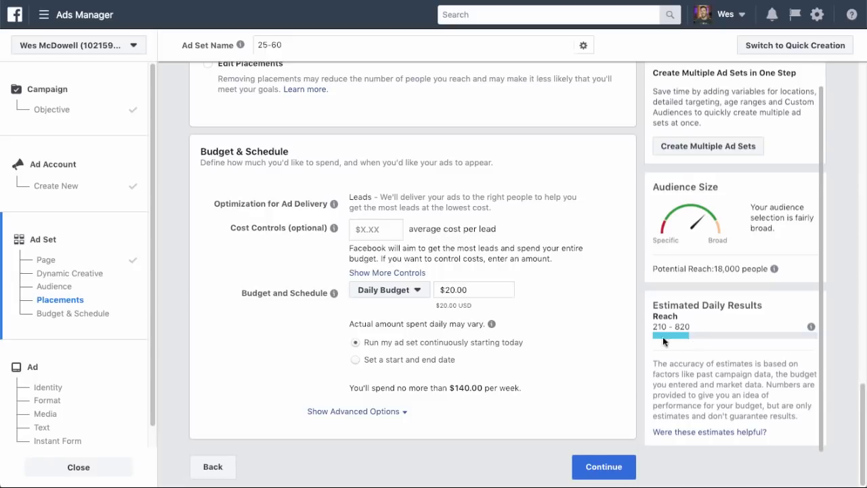
pyautogui.click(605, 468)
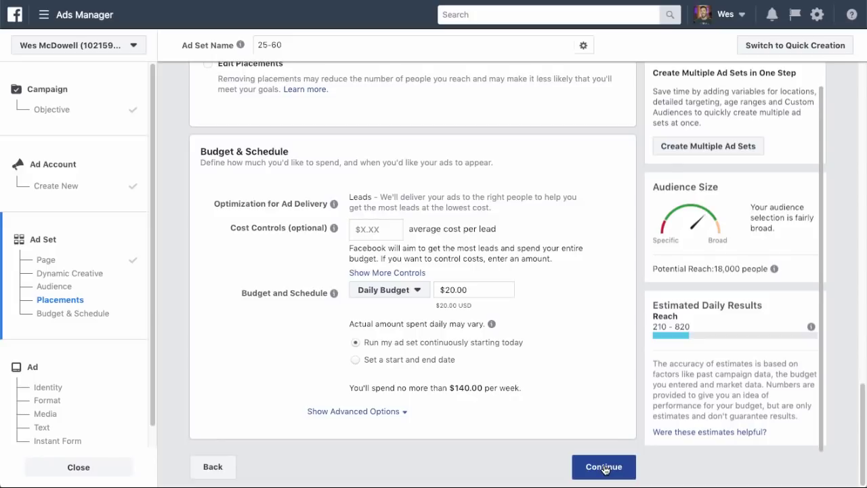
# Replace the ad's existing image with four uploaded money-themed images: two photos of women, a cat holding a bill, and a cartoon businessman.
pyautogui.scroll(-3, 852, 305)
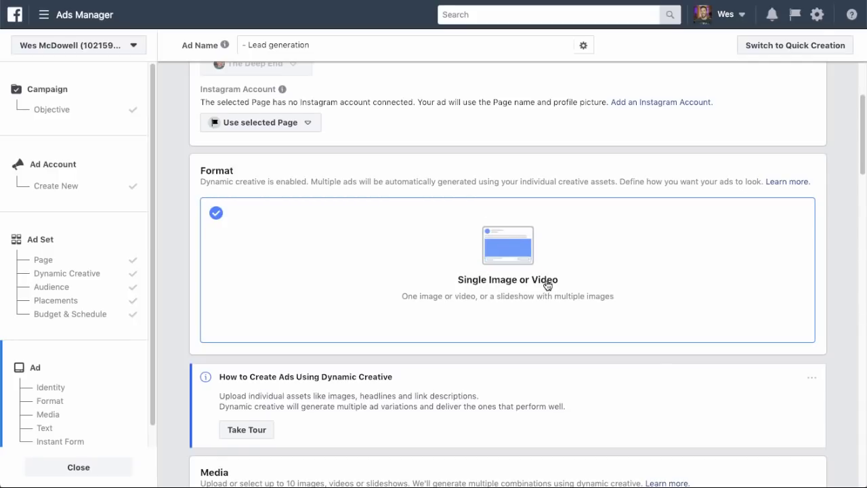
pyautogui.scroll(-1, 548, 285)
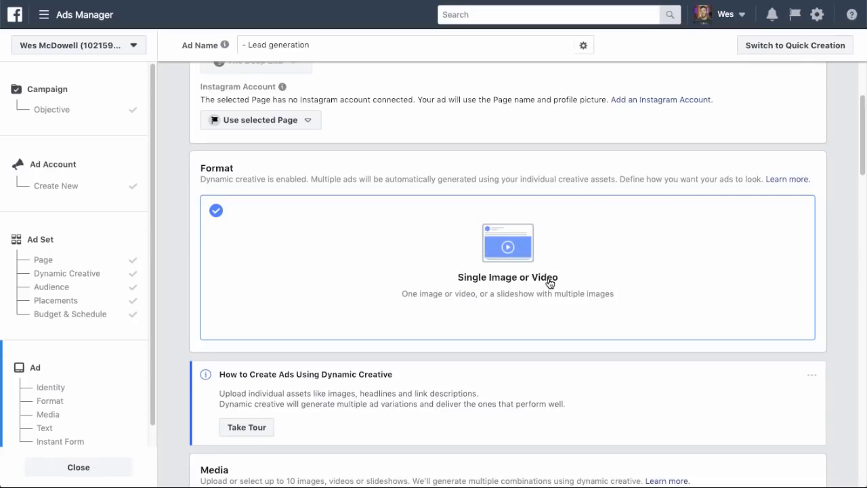
pyautogui.scroll(-2, 549, 282)
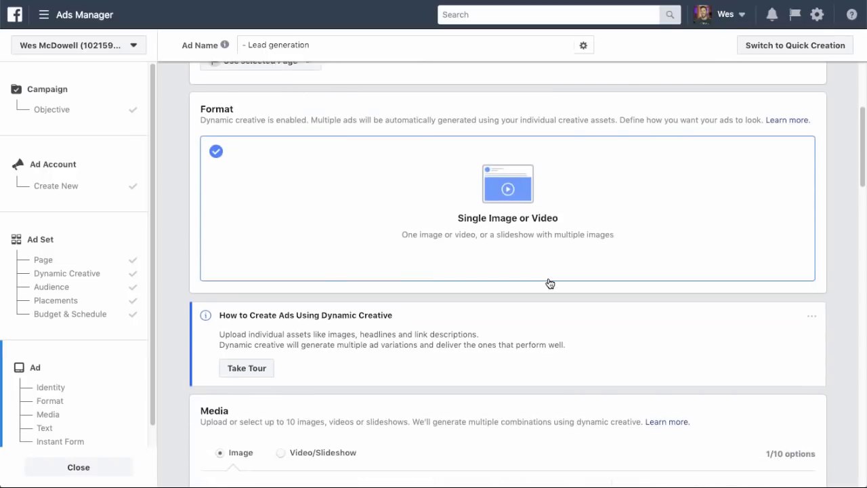
pyautogui.scroll(-5, 549, 282)
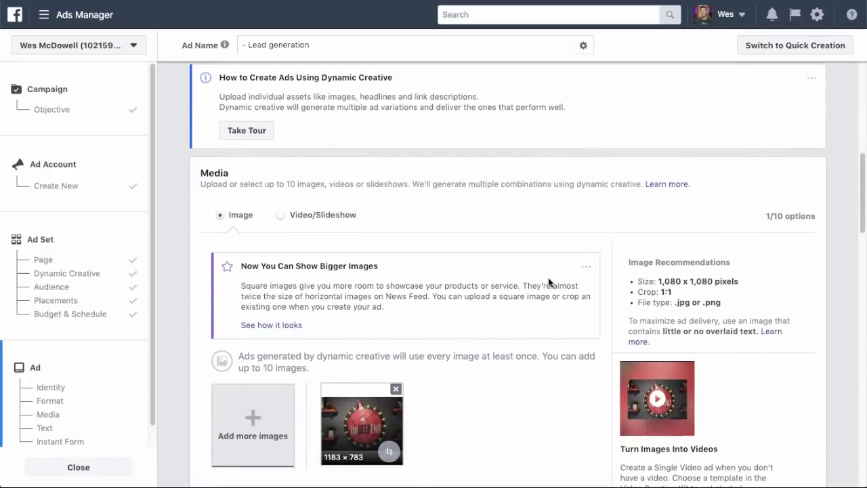
pyautogui.scroll(-2, 548, 277)
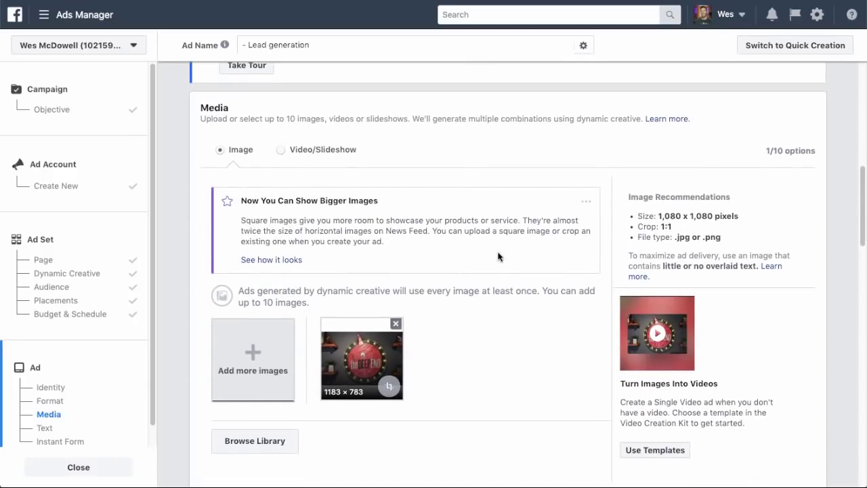
pyautogui.scroll(-1, 499, 252)
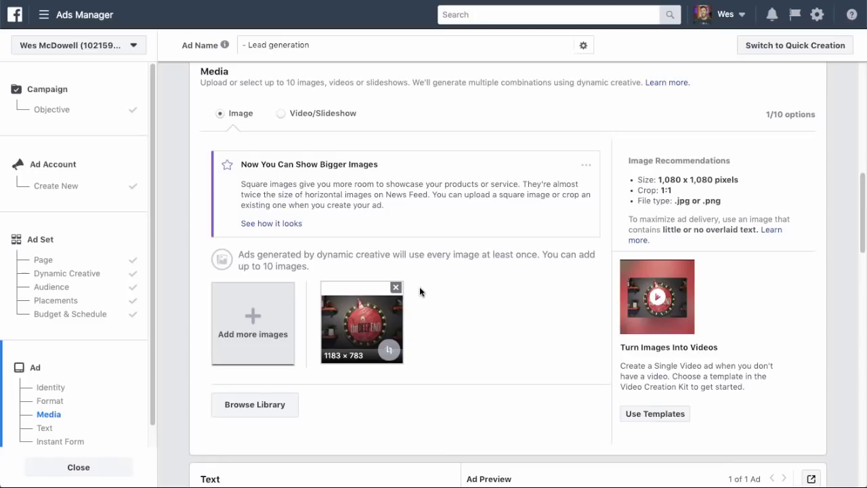
pyautogui.click(396, 287)
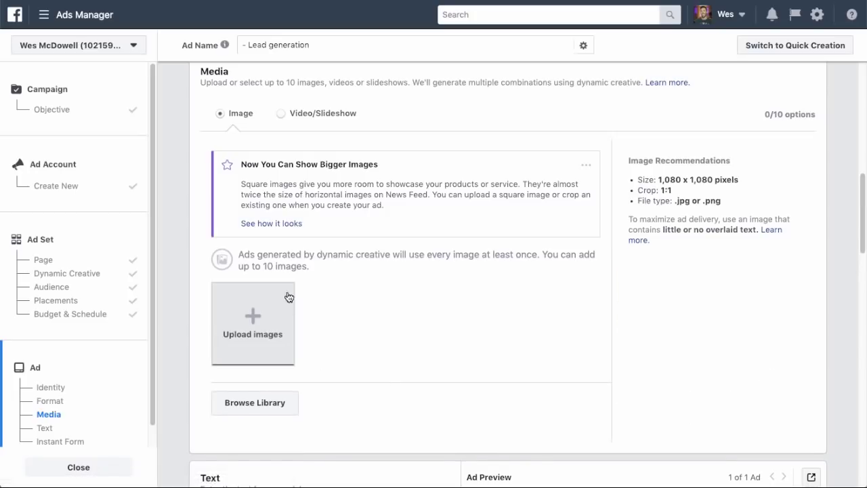
pyautogui.click(253, 324)
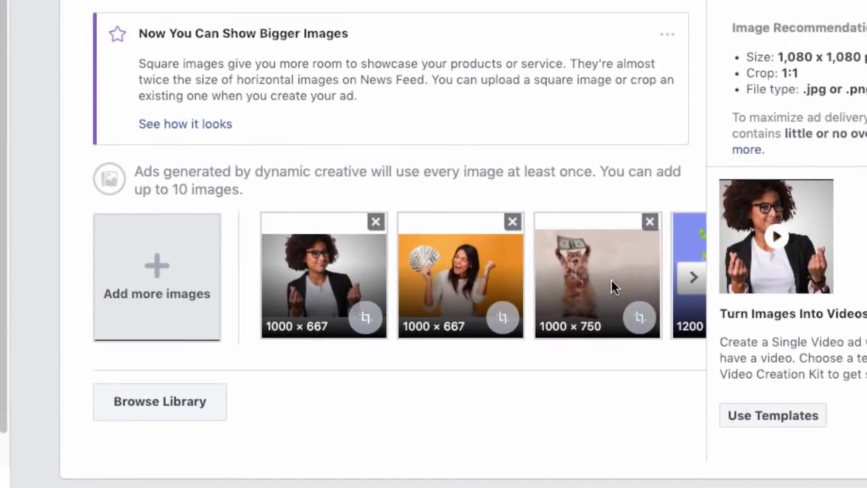
pyautogui.click(691, 278)
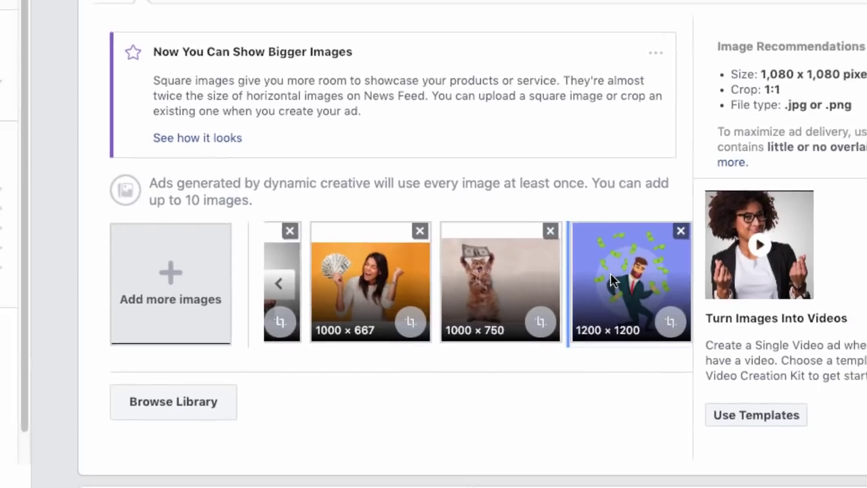
# Enter two ad texts: the long "Whether you’re a rookie or veteran tax filer" checklist copy and the short "Maximize your tax return" sentence.
pyautogui.scroll(-3, 557, 316)
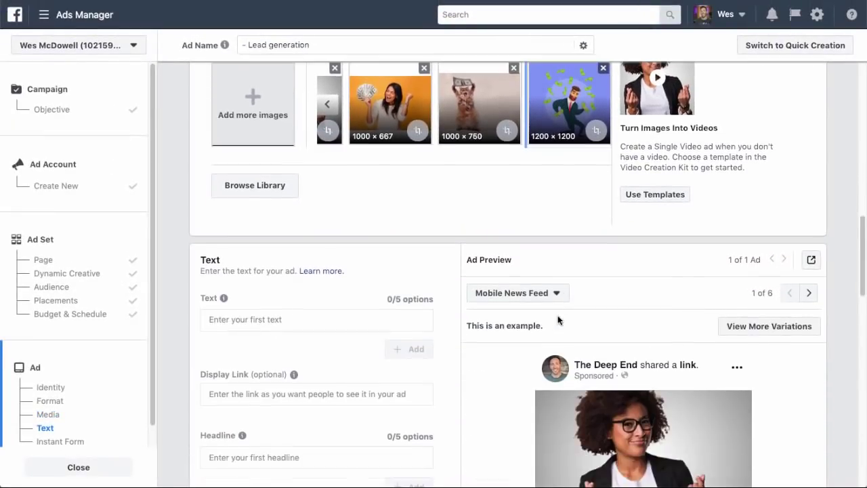
pyautogui.scroll(-1, 558, 315)
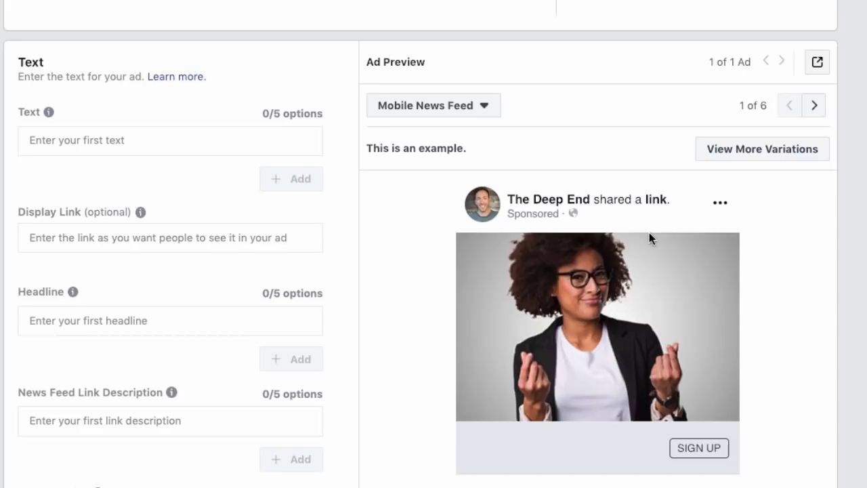
pyautogui.click(235, 140)
pyautogui.write('Whether you’re a rookie or veteran tax filer, there’s a chance you’re missing out on some deductions. Maximize your tax return by learning about 16 little-known tax deductions and credits you’ve probably overlooked.  👉 Here’s what you’ll get inside the FREE Checklist:  💰 A list of every single deduction you qualify for 💰 Real-life examples of deductions, and how much money people actually saved 💰 Red flags to watch out for to avoid the dreaded audit')
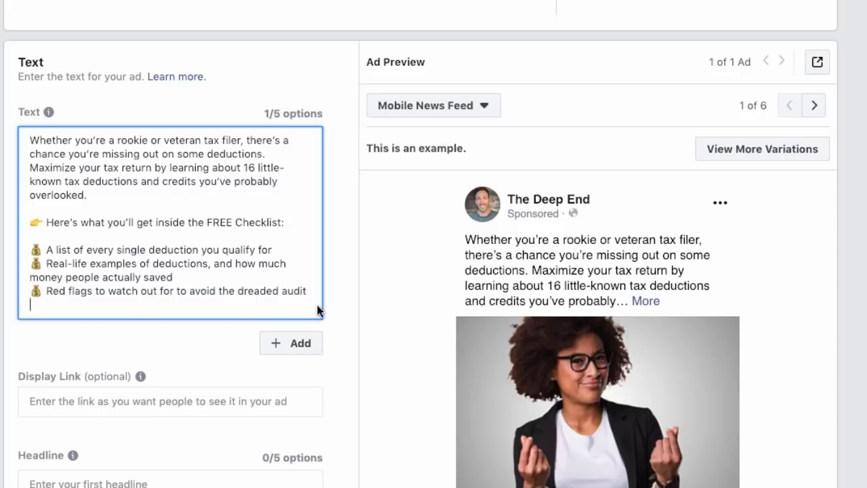
pyautogui.click(297, 348)
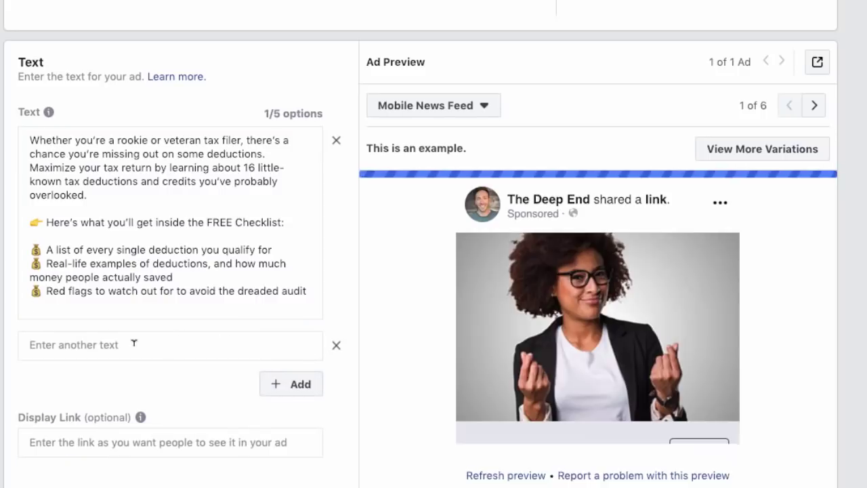
pyautogui.click(134, 345)
pyautogui.write('Maximize your tax return by learning about 16 little-known tax deductions and credits you’ve probably overlooked.')
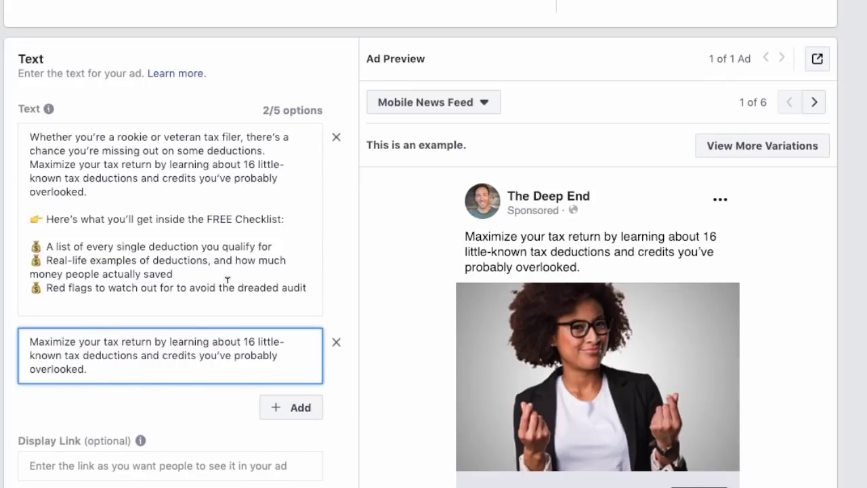
# Add three headlines: "The Ultimate Tax Deduction Checklist - FREE", "Get Every Single Deduction Possible - FREE Checklist" and "More Deductions = BIGGER Refund! Get the FREE Checklist".
pyautogui.scroll(-3, 379, 379)
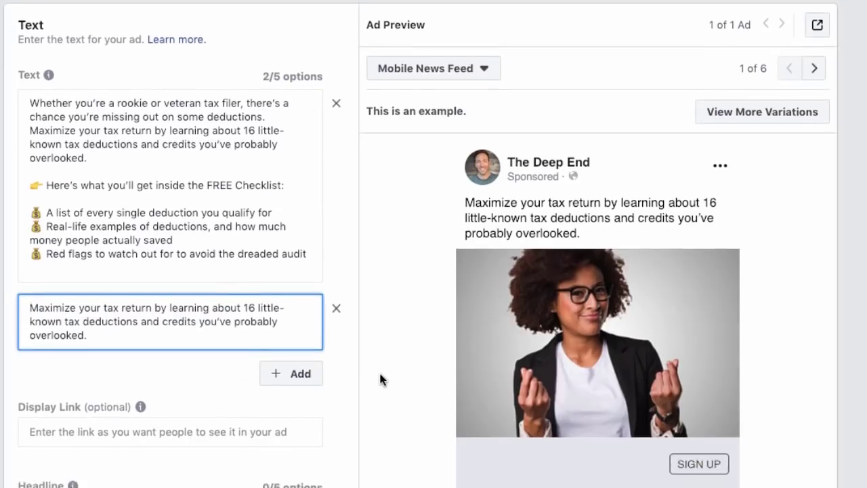
pyautogui.scroll(-3, 344, 379)
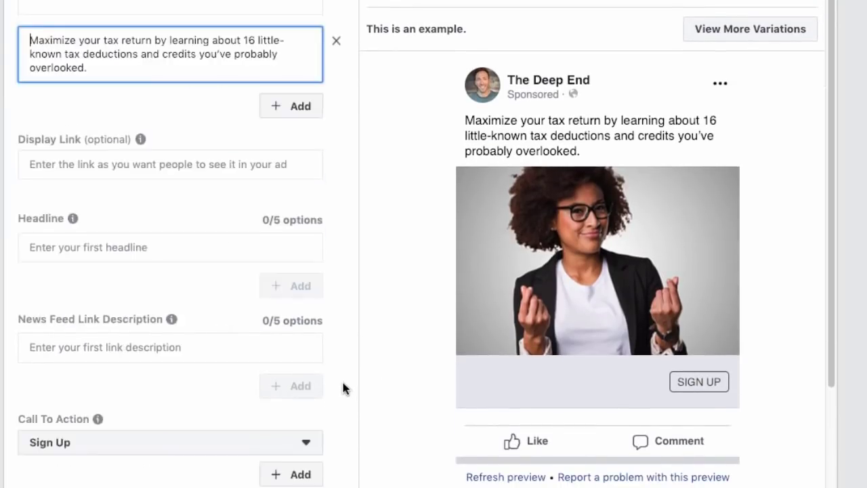
pyautogui.click(130, 233)
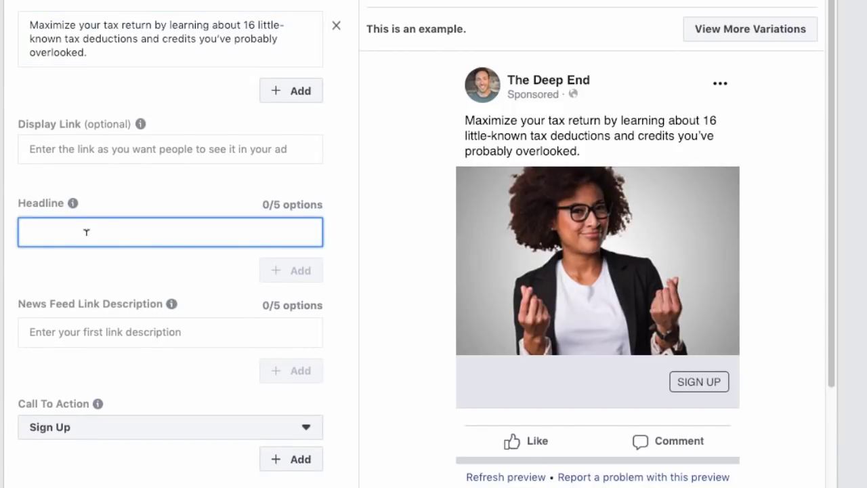
pyautogui.write('The Ultimate Tax Deduction Checklist - FREE')
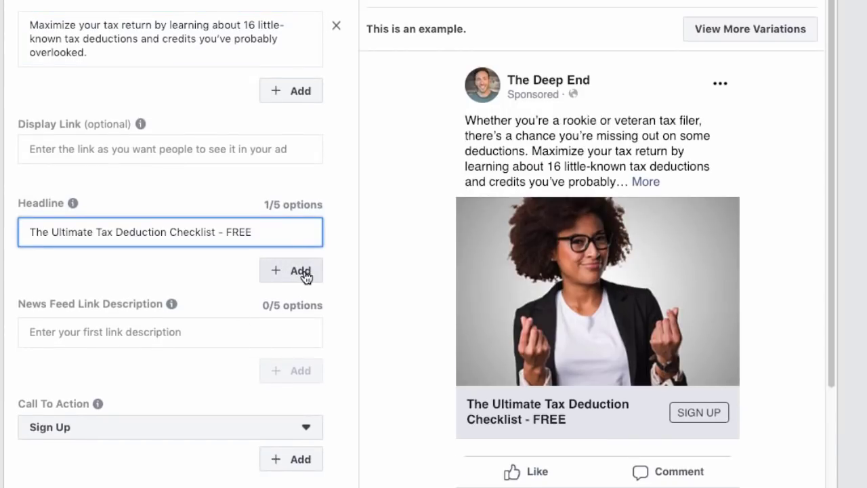
pyautogui.click(292, 271)
pyautogui.click(292, 271)
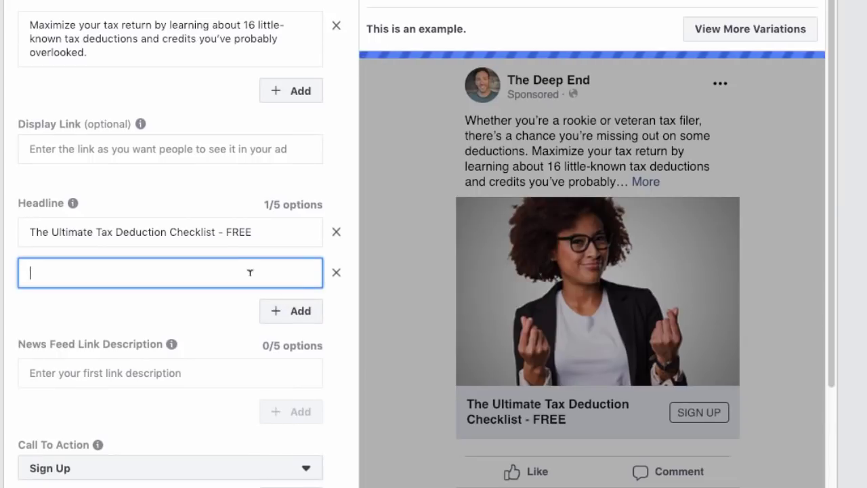
pyautogui.write('Get Every Single Deduction Possible - FREE Checklist')
pyautogui.click(293, 324)
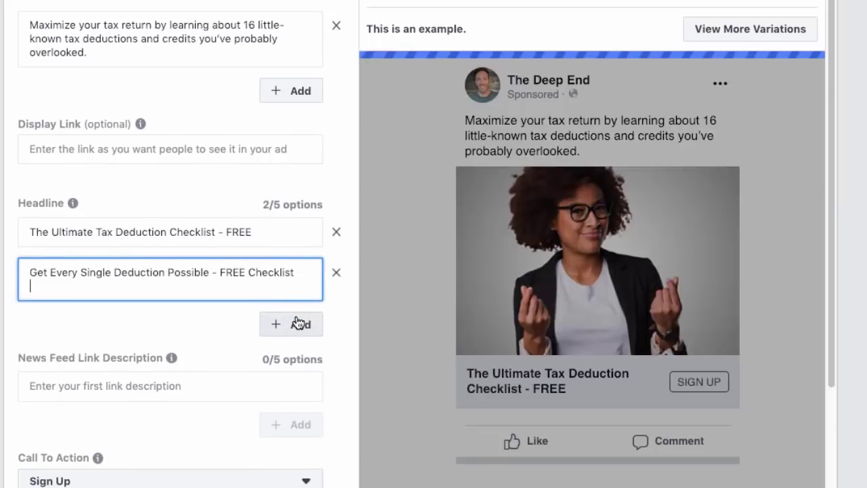
pyautogui.write('More Deductions = BIGGER Refund! Get the FREE Checklist')
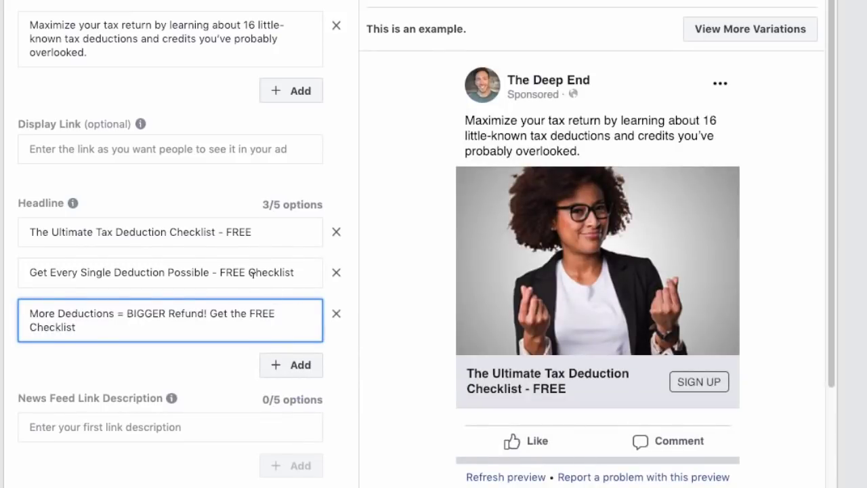
# Set the ad's News Feed link description to "Download it today!".
pyautogui.scroll(-1, 361, 362)
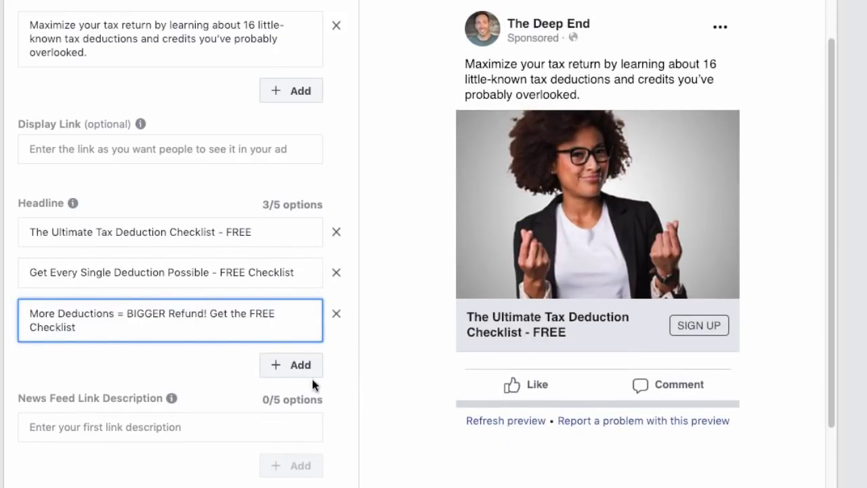
pyautogui.scroll(-1, 312, 378)
pyautogui.scroll(-2, 314, 384)
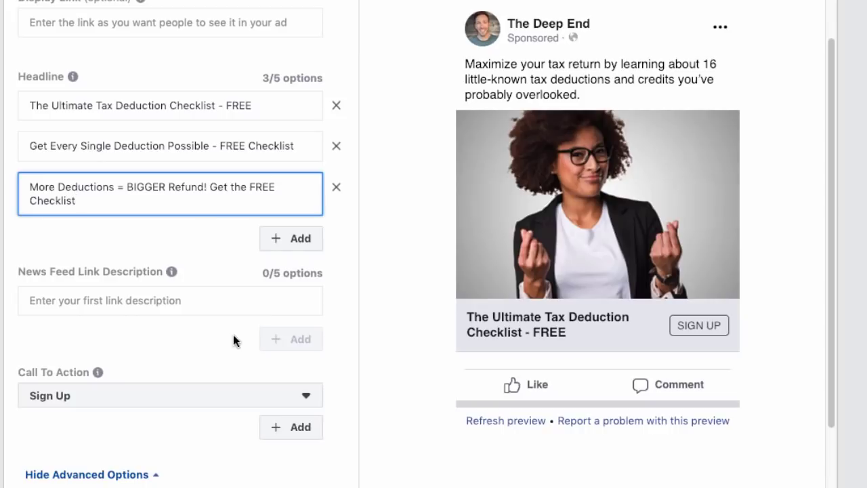
pyautogui.click(200, 298)
pyautogui.write('Download it today!')
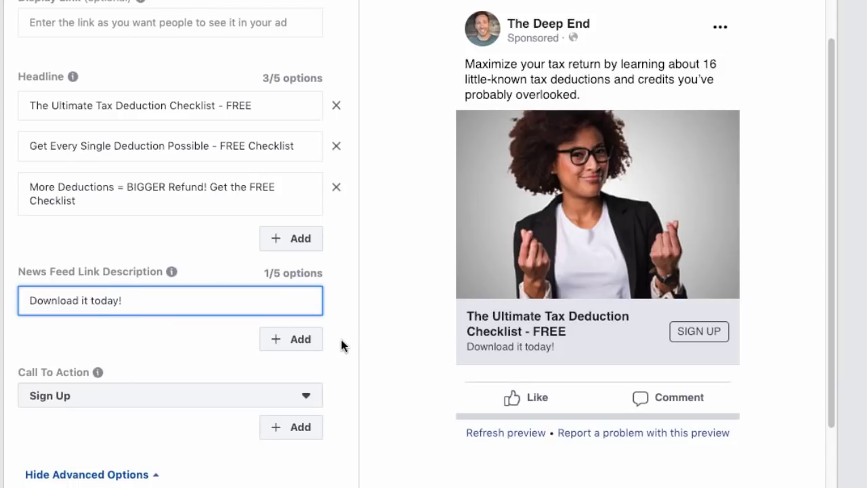
# Set the ad's call to action to Learn More.
pyautogui.scroll(-3, 341, 341)
pyautogui.scroll(-1, 344, 344)
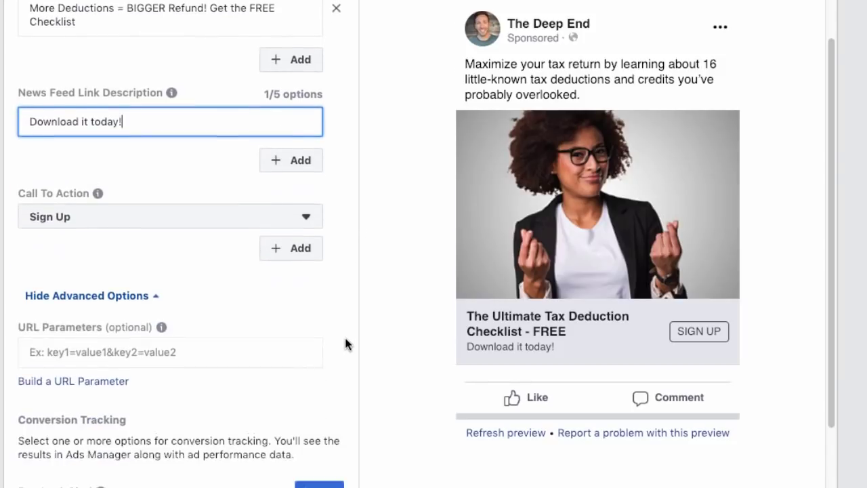
pyautogui.click(306, 217)
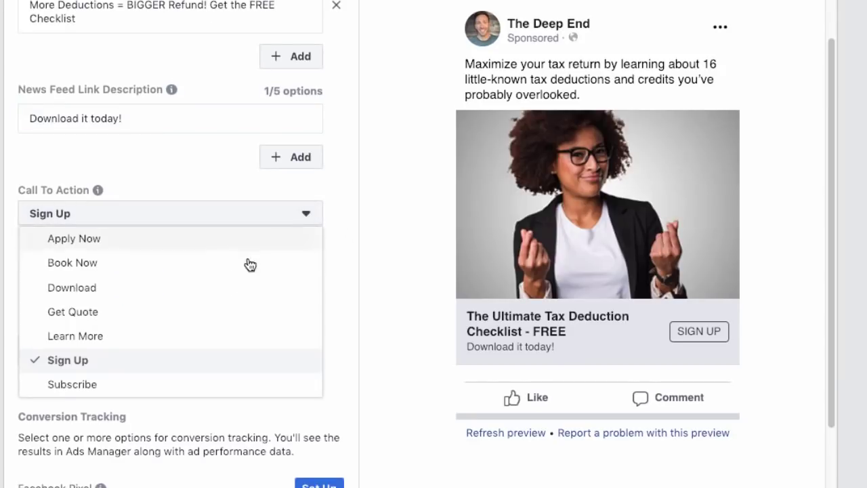
pyautogui.click(107, 339)
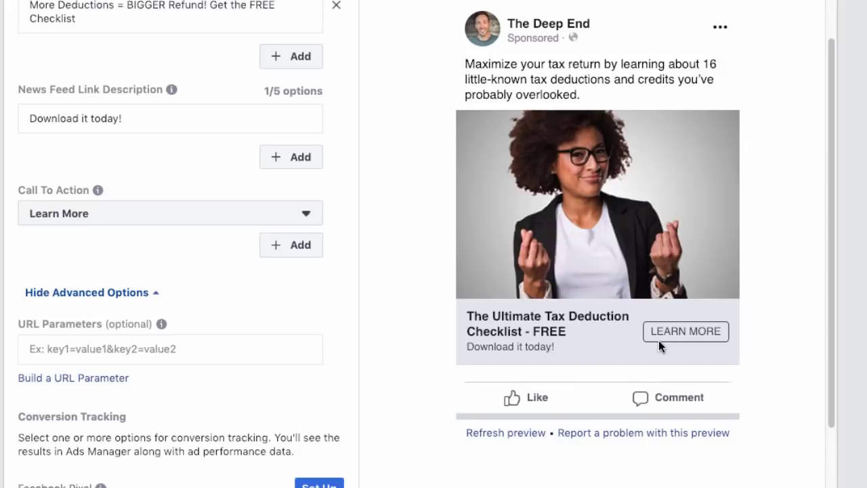
# Start a new instant form for the ad.
pyautogui.scroll(-5, 343, 333)
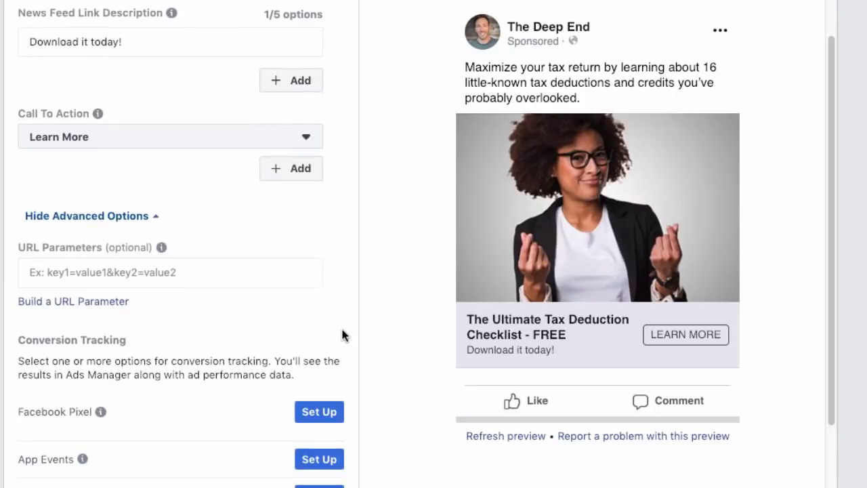
pyautogui.scroll(-5, 344, 336)
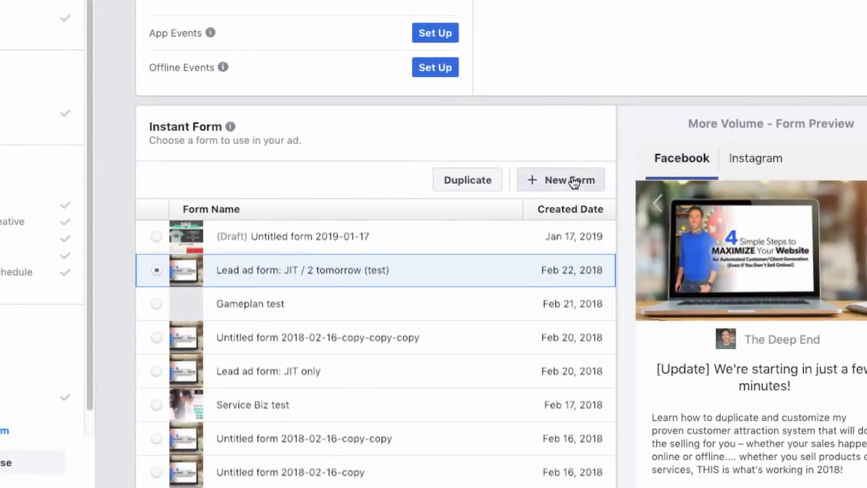
pyautogui.click(572, 180)
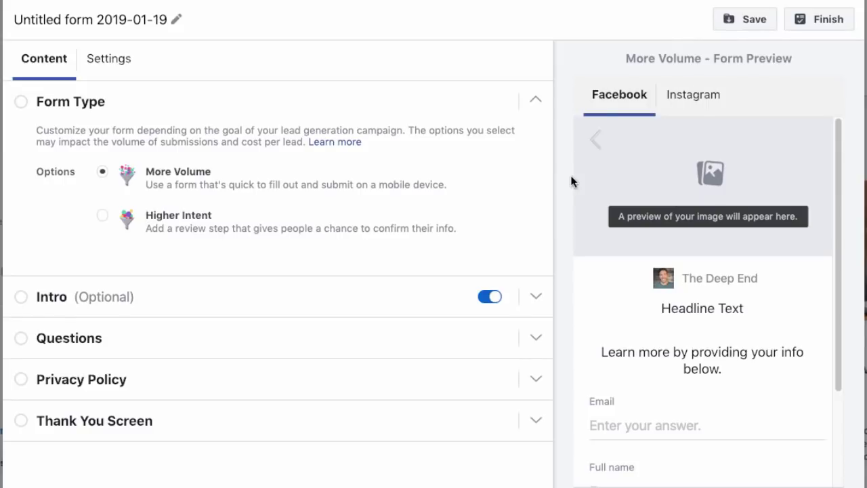
pyautogui.scroll(-2, 559, 177)
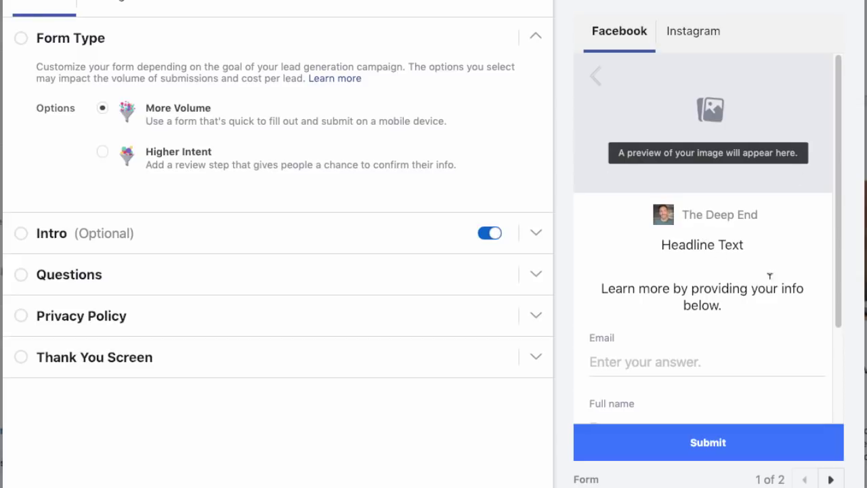
# Set the form's intro headline to "Get Instant Access to the Ultimate Tax Deduction Guide" and add three bullets covering deductions, real-life examples and audit red flags.
pyautogui.scroll(-4, 838, 257)
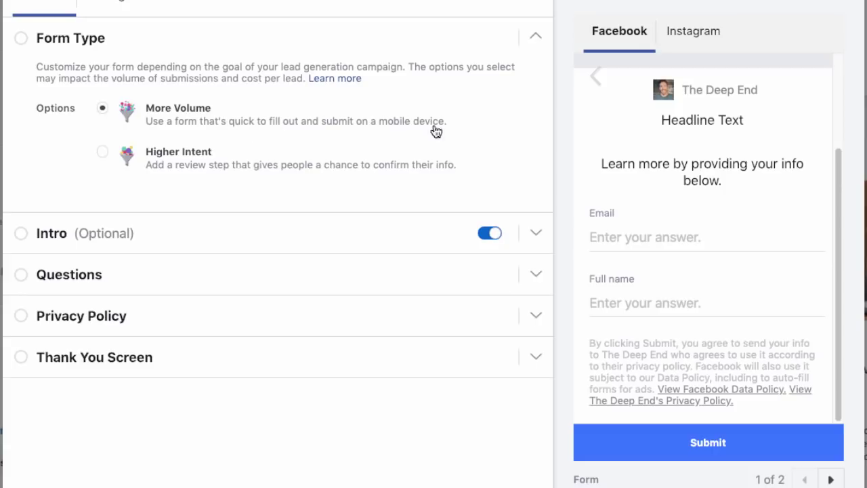
pyautogui.click(423, 239)
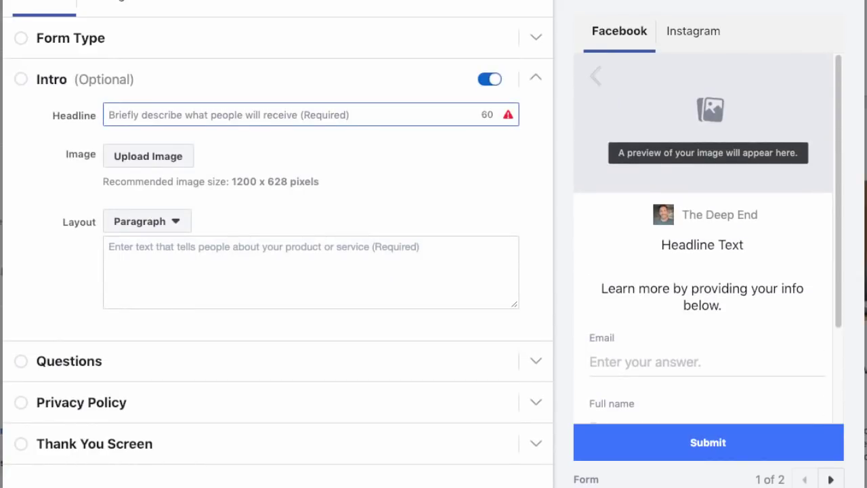
pyautogui.write('Get Instant Access to the Ultimate Tax Deduction Guide')
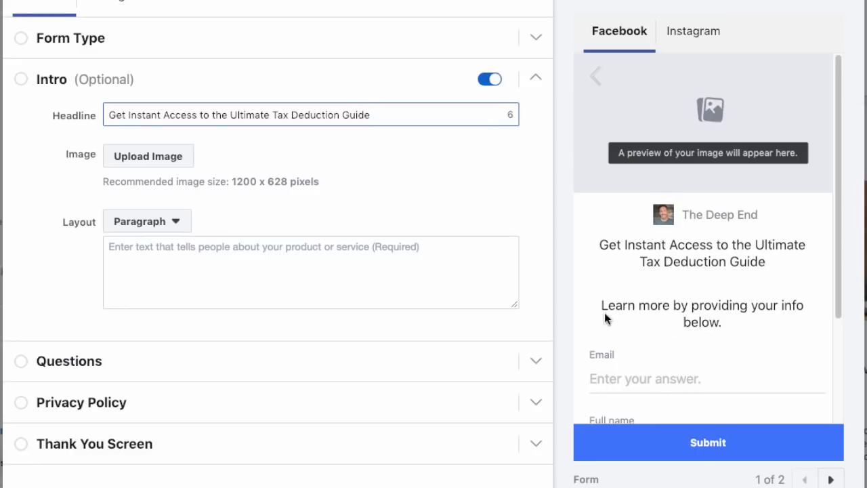
pyautogui.click(177, 226)
pyautogui.click(170, 249)
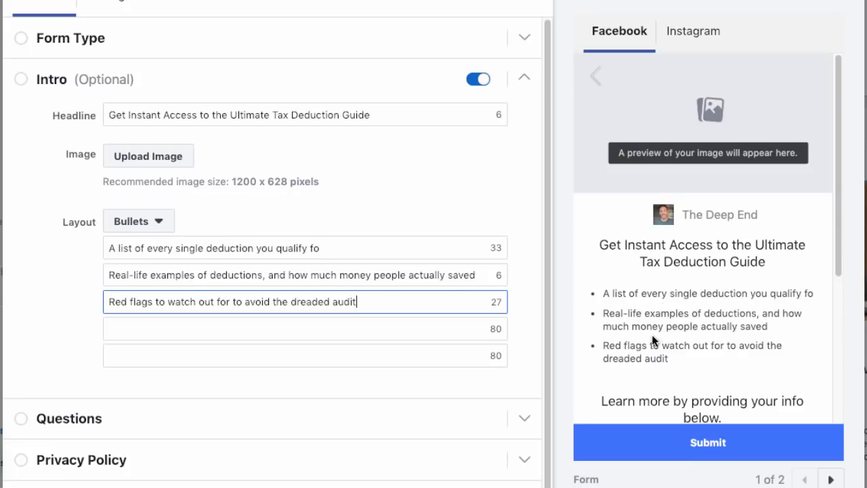
# Change the intro headline to "Inside the Ultimate Tax Deduction Guide, You'll Discover:" and review the form preview.
pyautogui.click(376, 112)
pyautogui.hotkey('ctrl', 'a')
pyautogui.write("Inside the Ultimate Tax Deduction Guide, You'll Discover:")
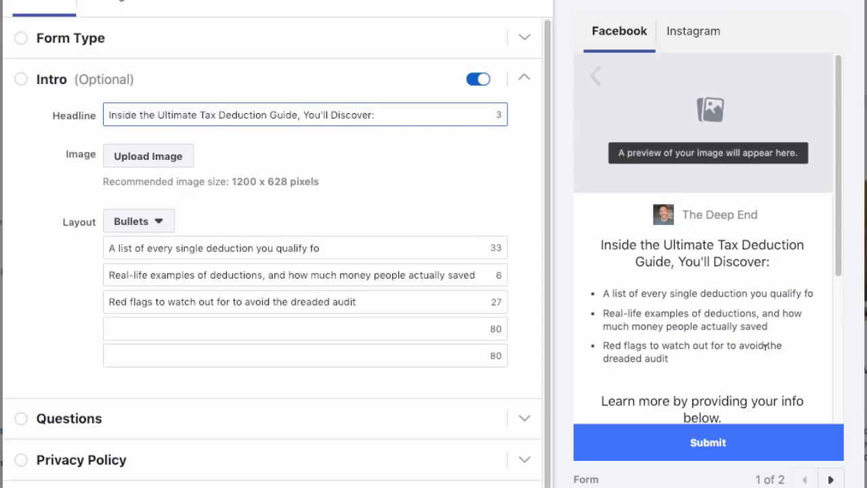
pyautogui.moveTo(837, 269); pyautogui.dragTo(844, 300)
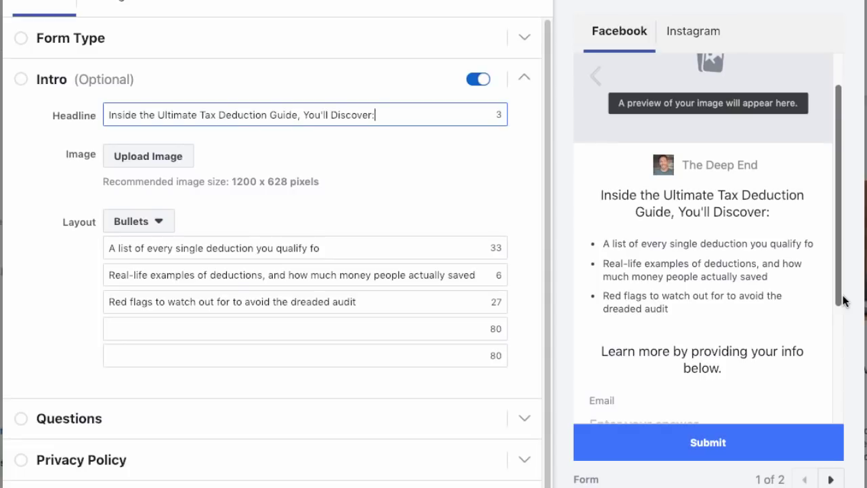
pyautogui.scroll(-1, 441, 249)
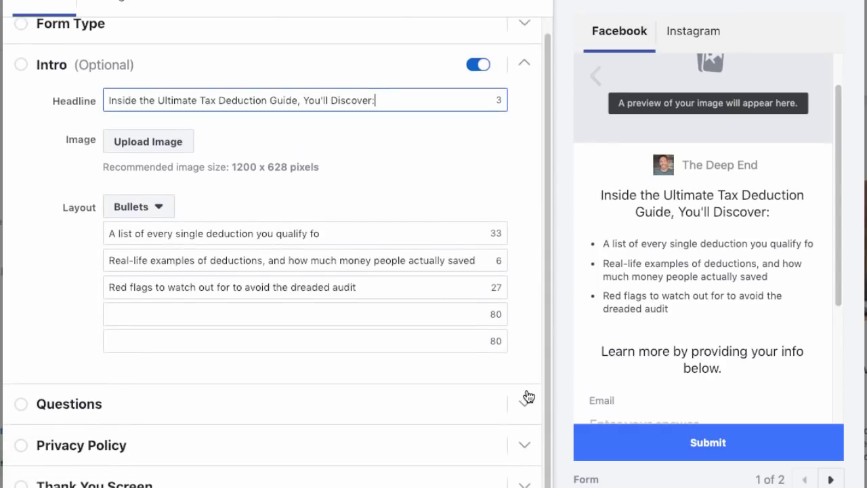
pyautogui.scroll(-3, 836, 294)
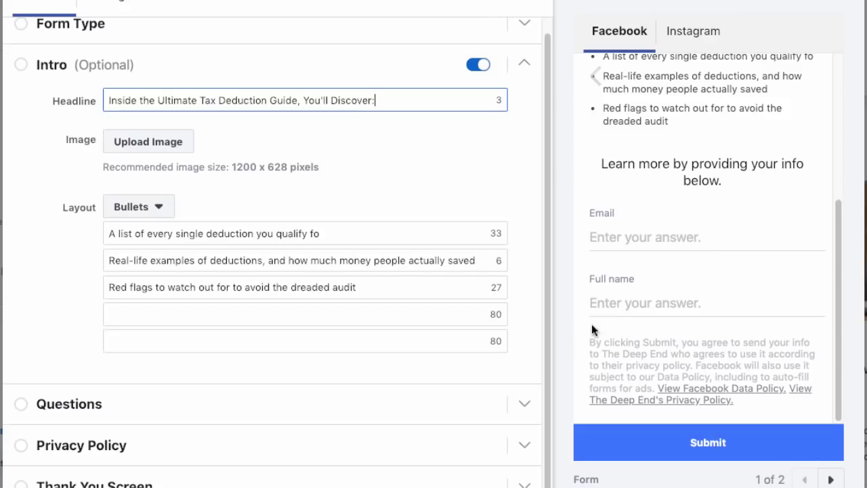
# Set the form questions to ask for Email and First name instead of Full name, and review the other available fields.
pyautogui.click(474, 410)
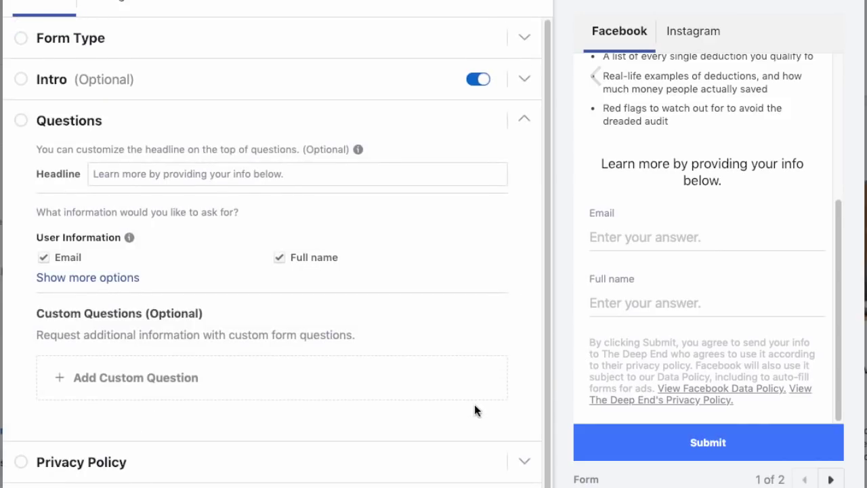
pyautogui.scroll(-1, 478, 400)
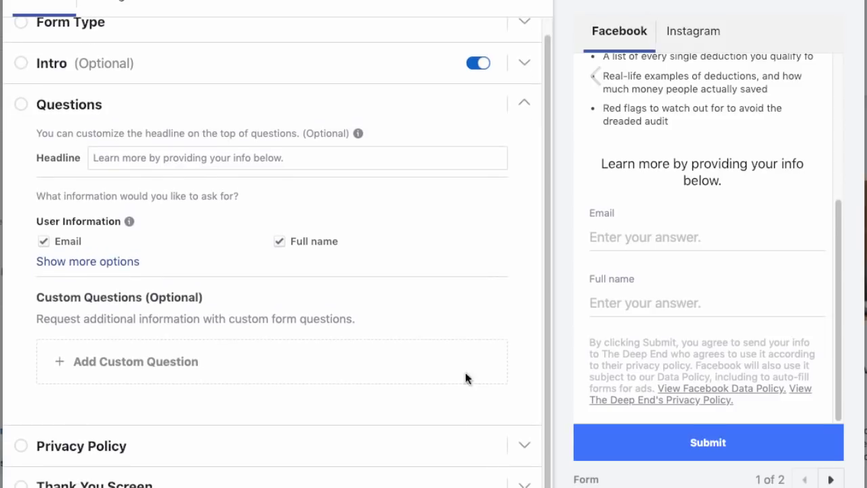
pyautogui.click(277, 243)
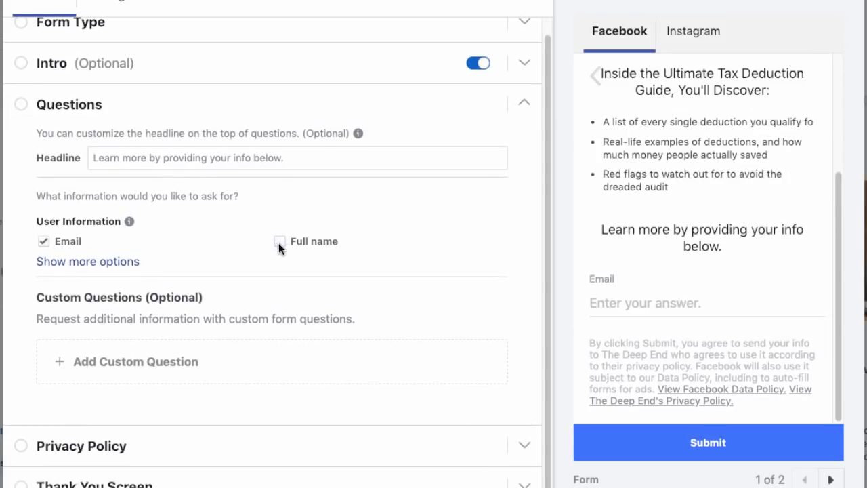
pyautogui.click(100, 262)
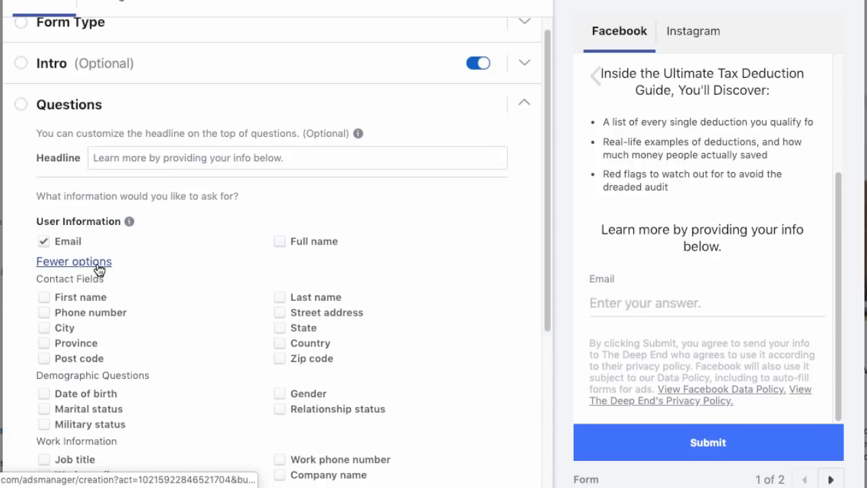
pyautogui.click(44, 298)
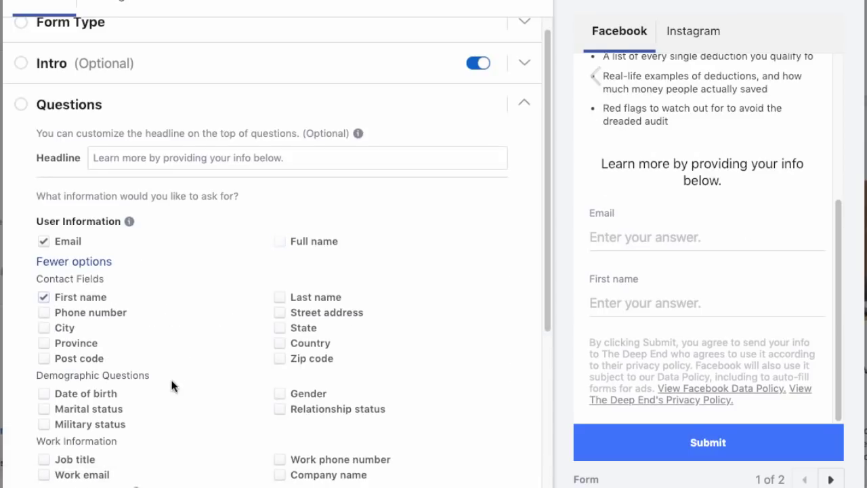
pyautogui.scroll(-2, 172, 381)
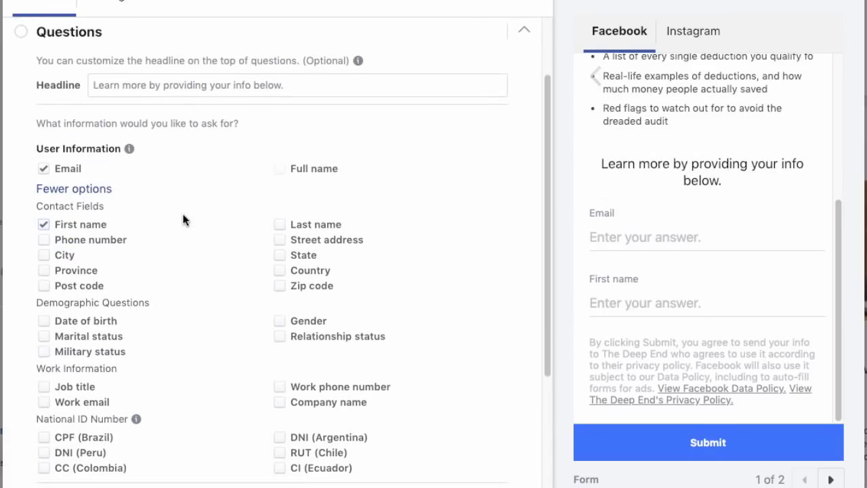
pyautogui.scroll(-2, 189, 332)
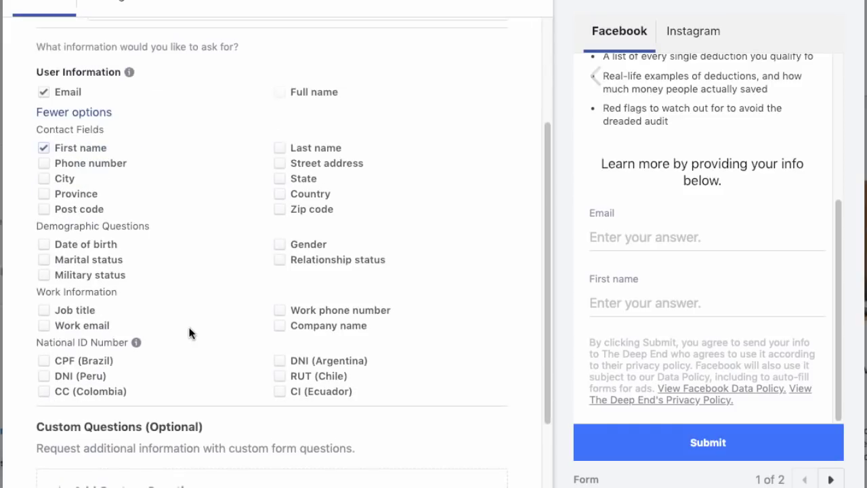
pyautogui.scroll(-2, 189, 332)
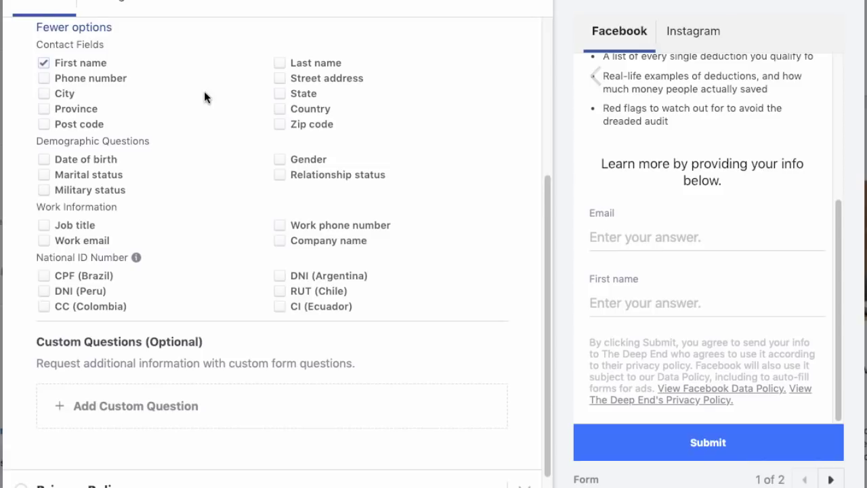
pyautogui.scroll(-1, 207, 99)
# Add the privacy policy link with text "privacy policy" and URL thedeepend.com/privacy, and open the thank-you screen settings.
pyautogui.click(485, 449)
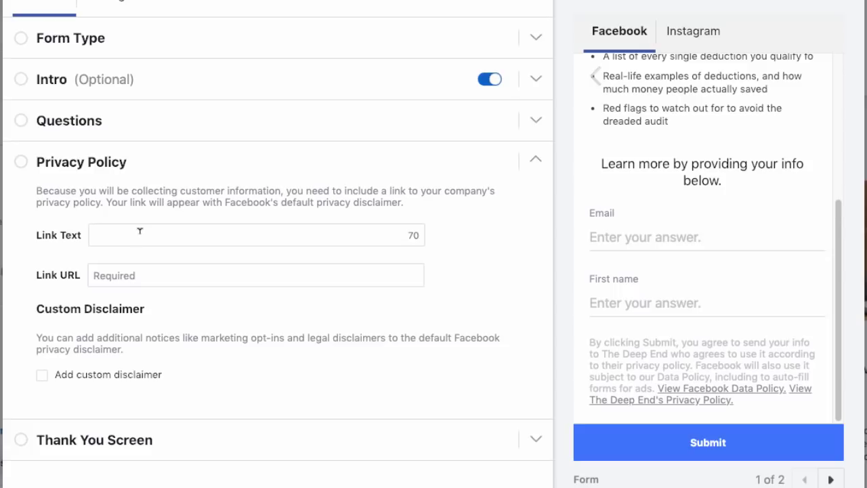
pyautogui.click(139, 232)
pyautogui.write('privacy policy')
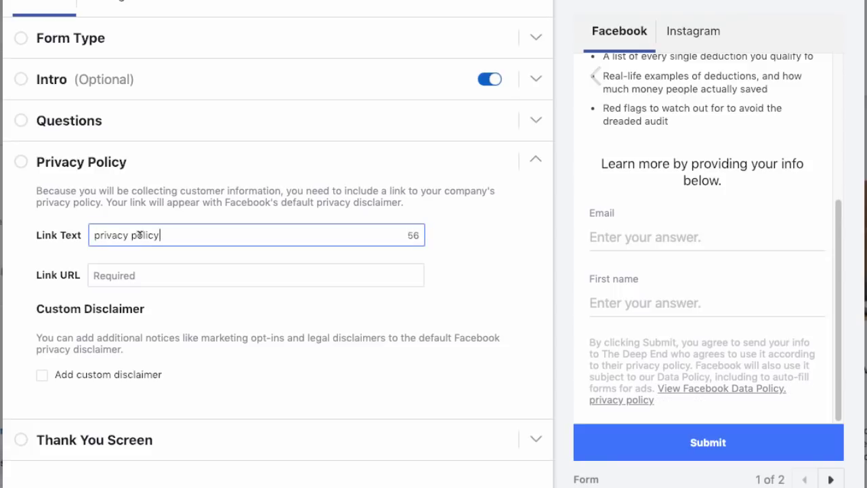
pyautogui.click(134, 274)
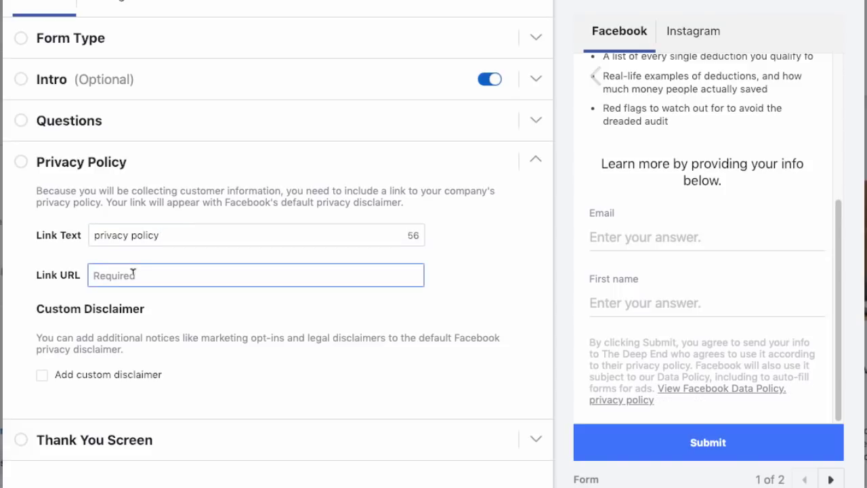
pyautogui.write('thedeepend.com/privacy')
pyautogui.click(269, 296)
pyautogui.scroll(-2, 275, 296)
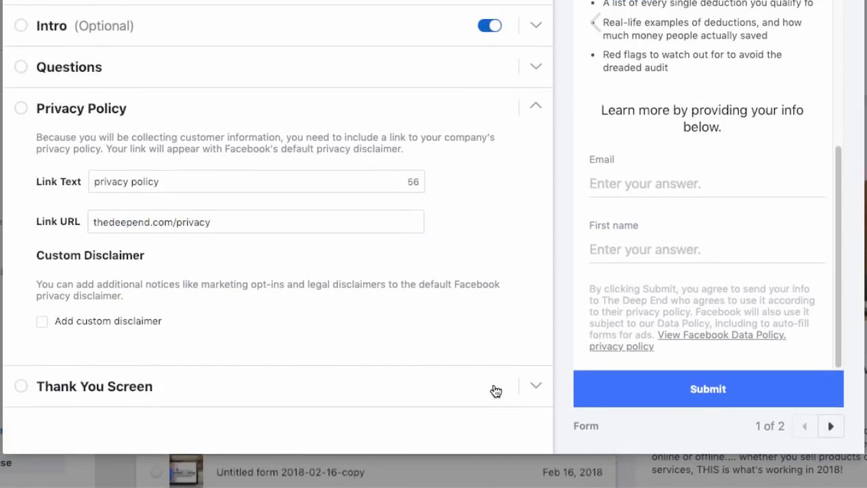
pyautogui.click(494, 391)
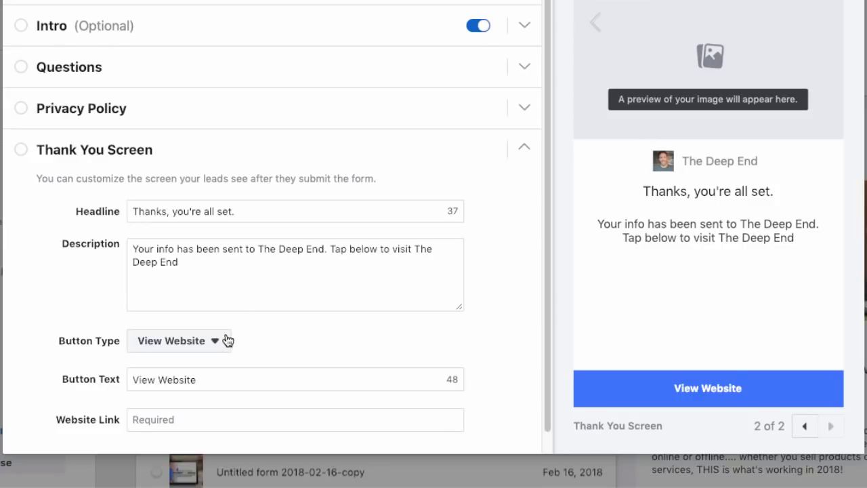
# Set the thank-you screen's button type to Download with the button text "Download".
pyautogui.click(195, 344)
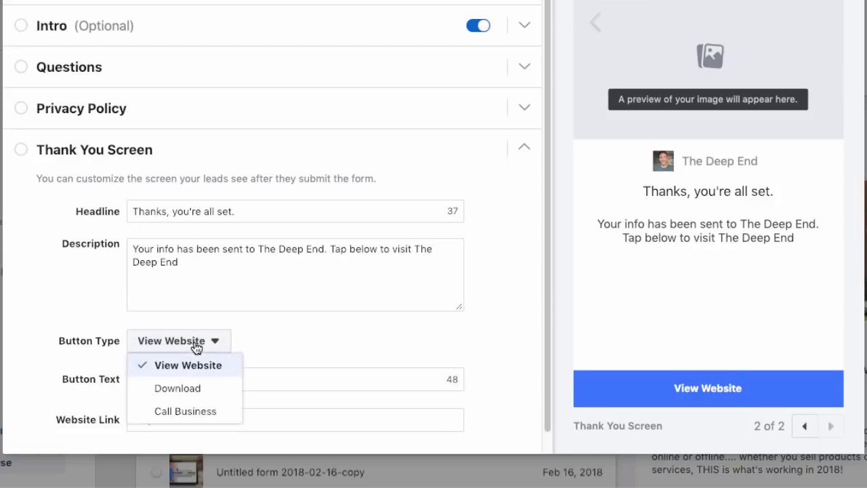
pyautogui.click(190, 388)
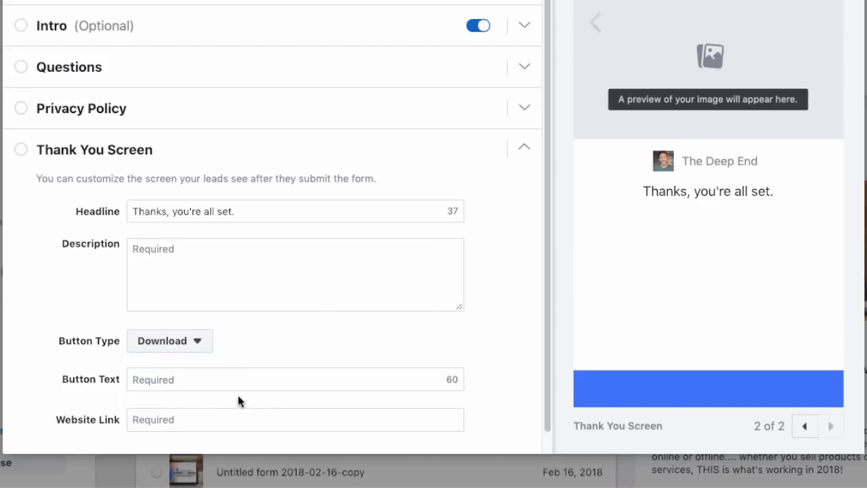
pyautogui.click(177, 381)
pyautogui.write('Download')
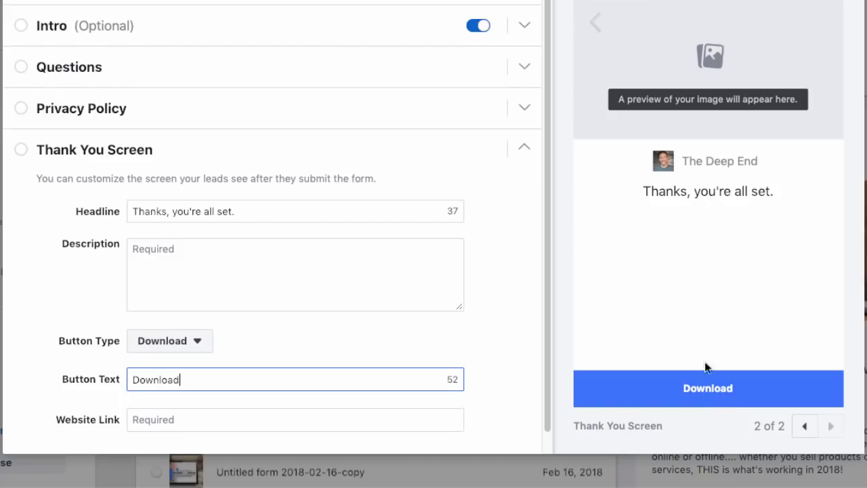
# Set the thank-you screen's description to "Your guide will be emailed to you shortly.".
pyautogui.click(247, 208)
pyautogui.click(239, 250)
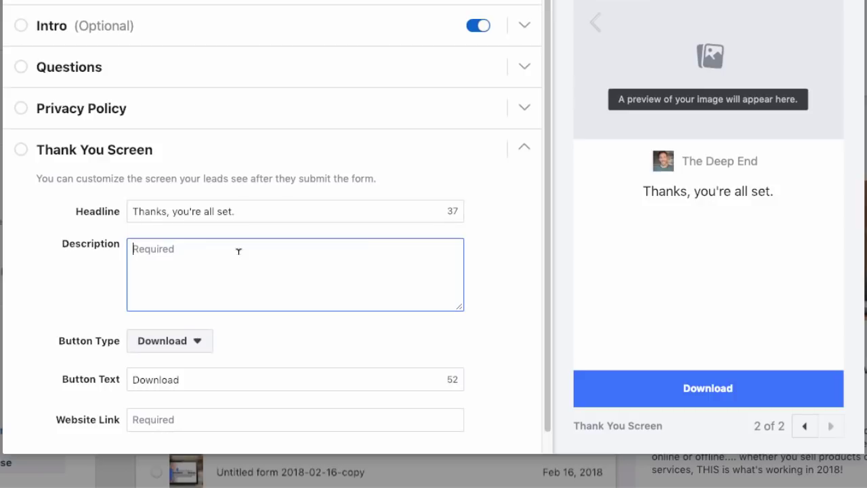
pyautogui.write('Your guide will be emailed to you shortly.')
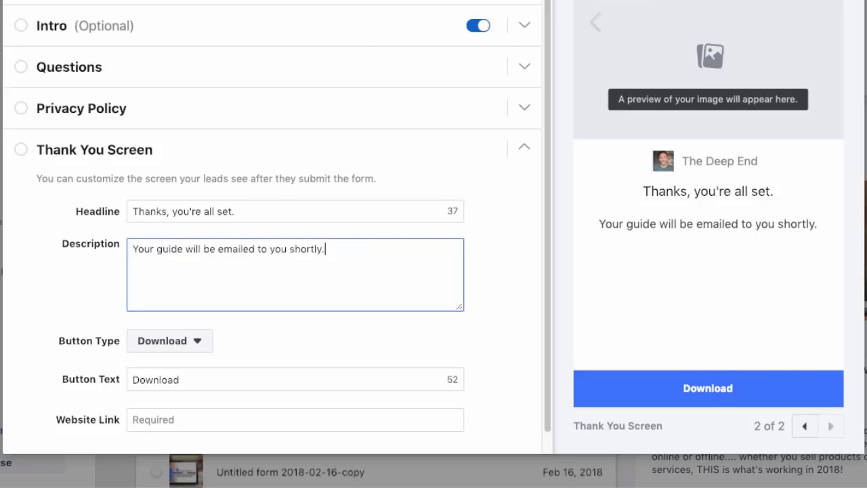
# Set the thank-you button type to View Website, with text "Check out our website!" and the website link thedeependdesign.com.
pyautogui.scroll(-1, 283, 296)
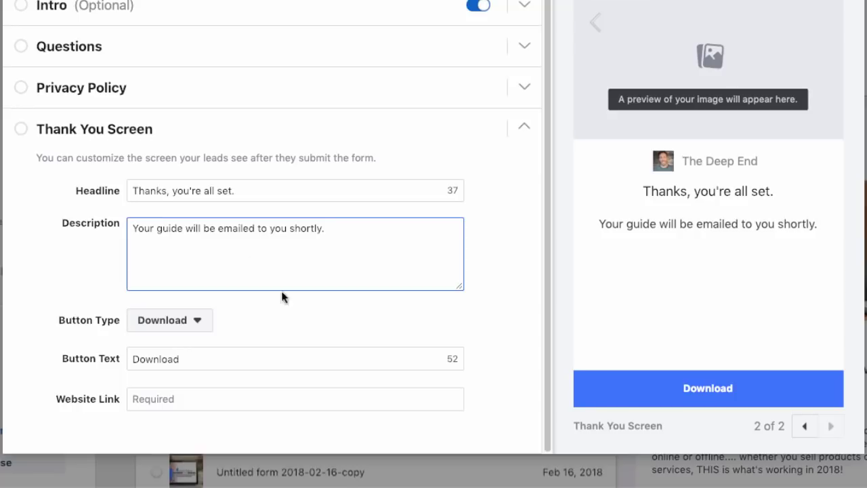
pyautogui.click(204, 321)
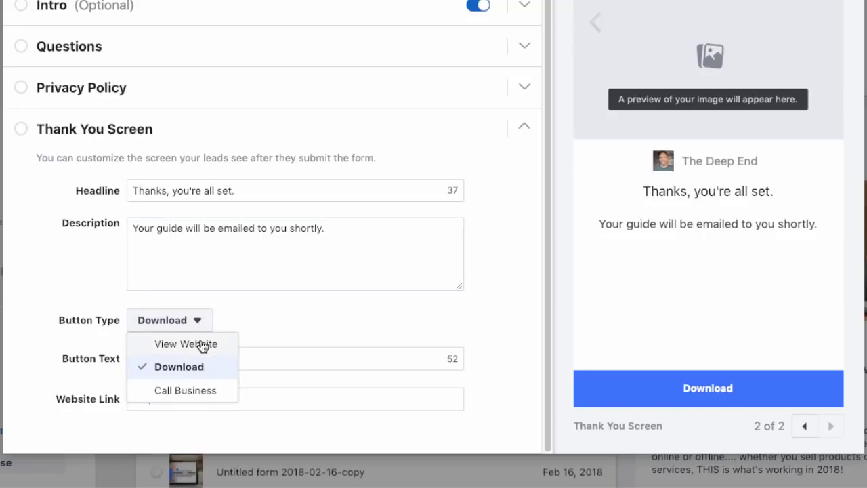
pyautogui.click(200, 345)
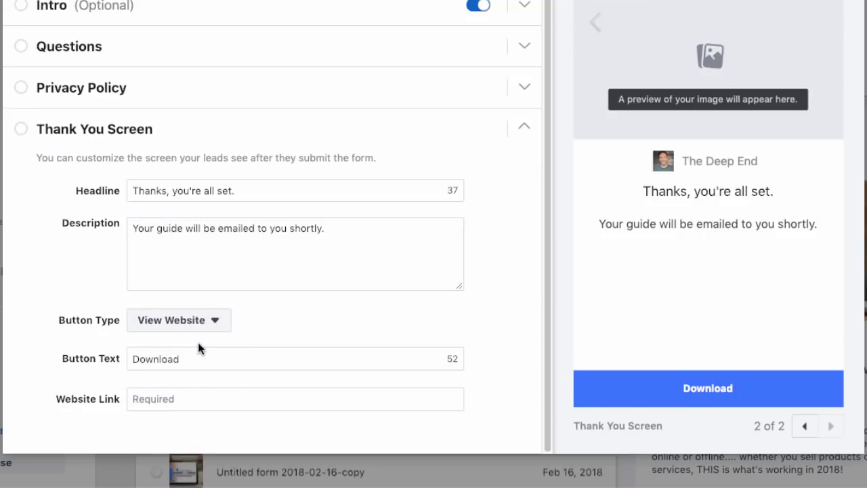
pyautogui.doubleClick(194, 357)
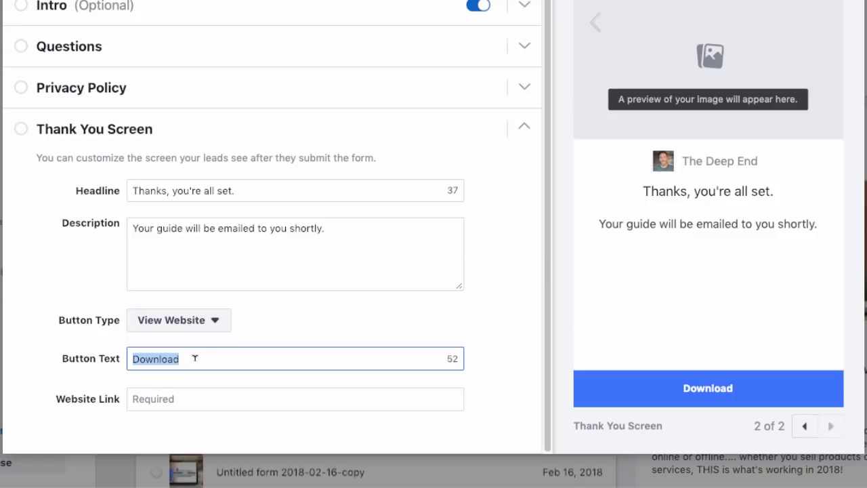
pyautogui.write('Check out our website!')
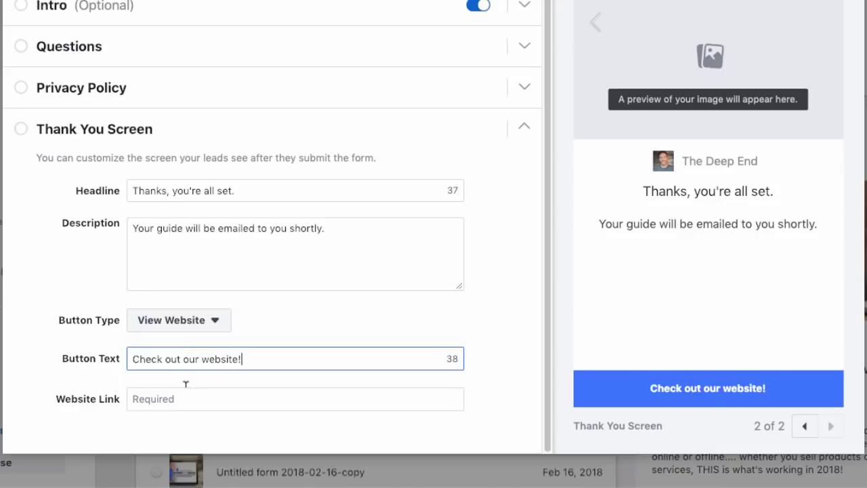
pyautogui.click(181, 392)
pyautogui.write('thedeependdesign.com')
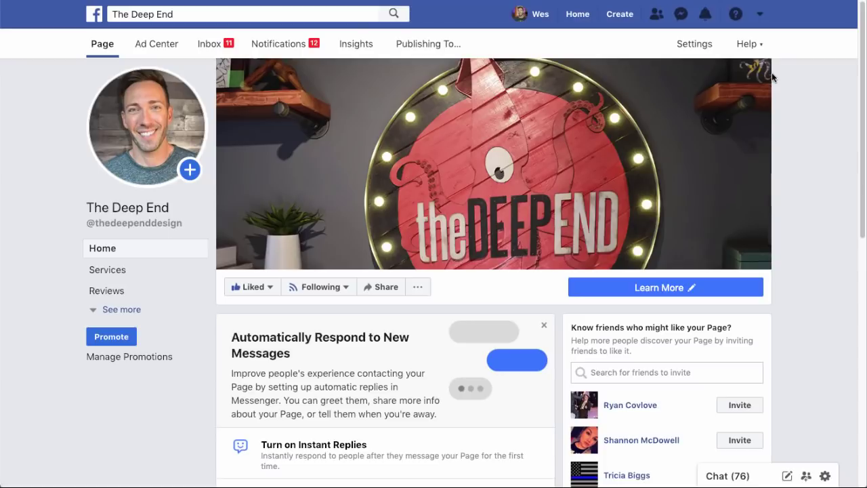
# On The Deep End's Facebook page, open the Leads Setup for lead ads forms in Publishing Tools.
pyautogui.moveTo(763, 82)
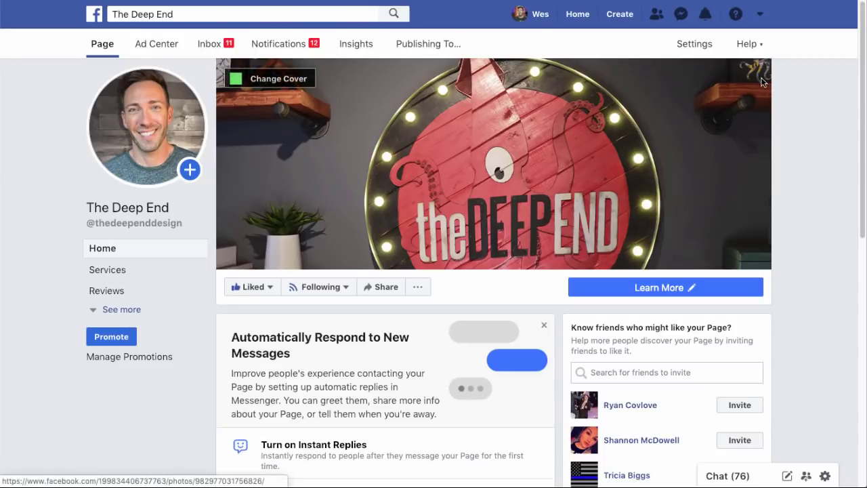
pyautogui.click(427, 46)
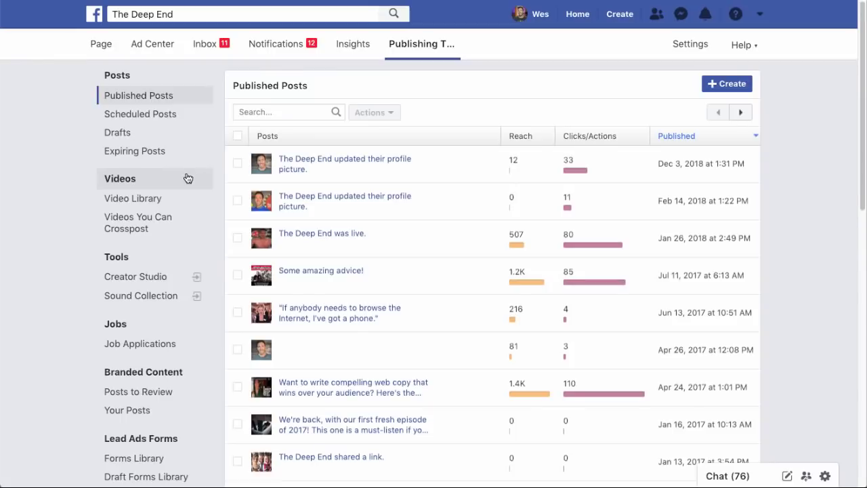
pyautogui.scroll(-1, 187, 180)
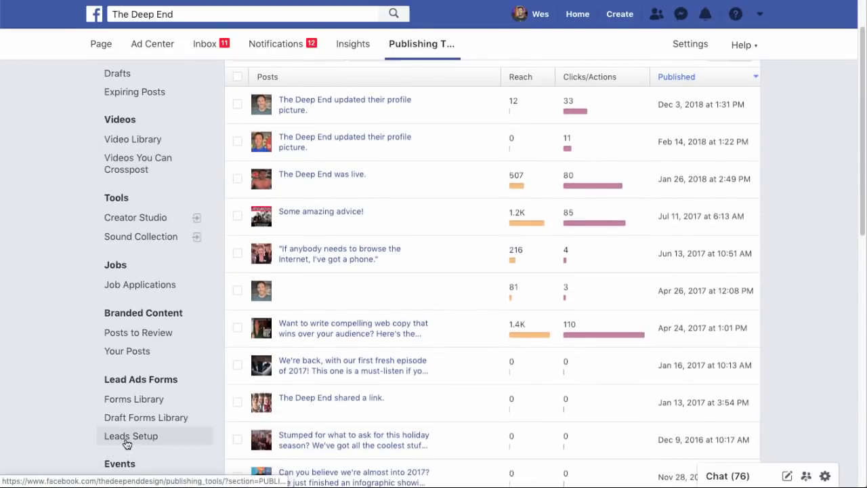
pyautogui.click(127, 444)
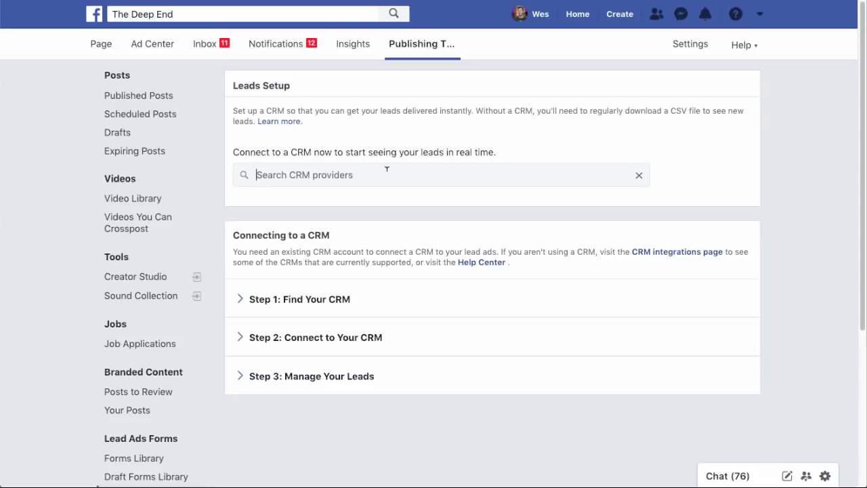
# Choose MailChimp as the CRM provider for the page's leads and start connecting it.
pyautogui.click(387, 169)
pyautogui.click(318, 197)
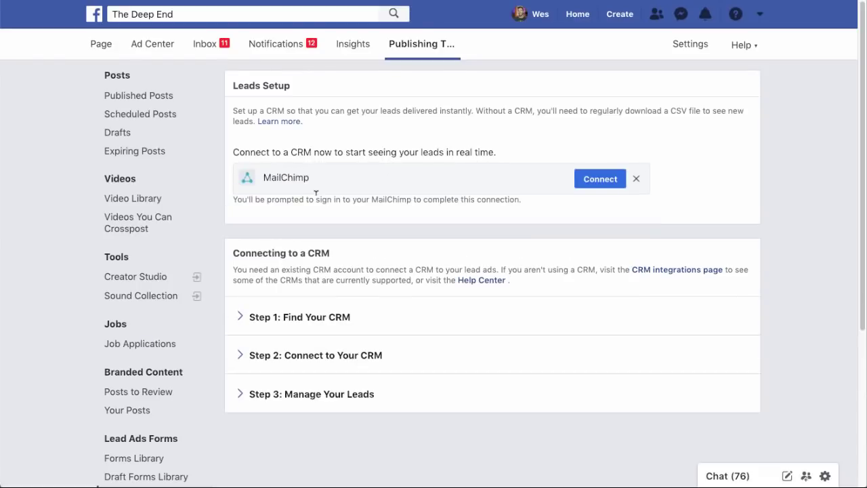
pyautogui.click(598, 183)
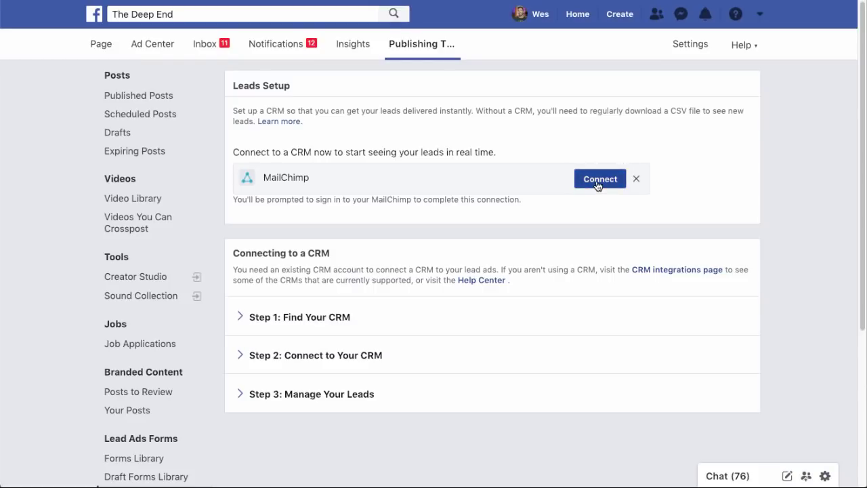